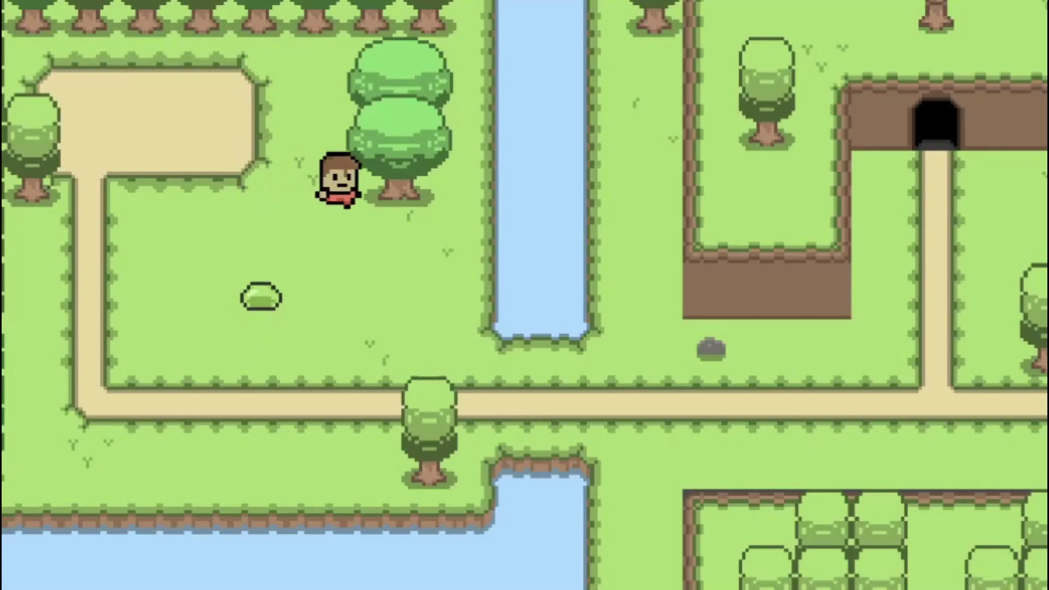
key("Down")
key("Right")
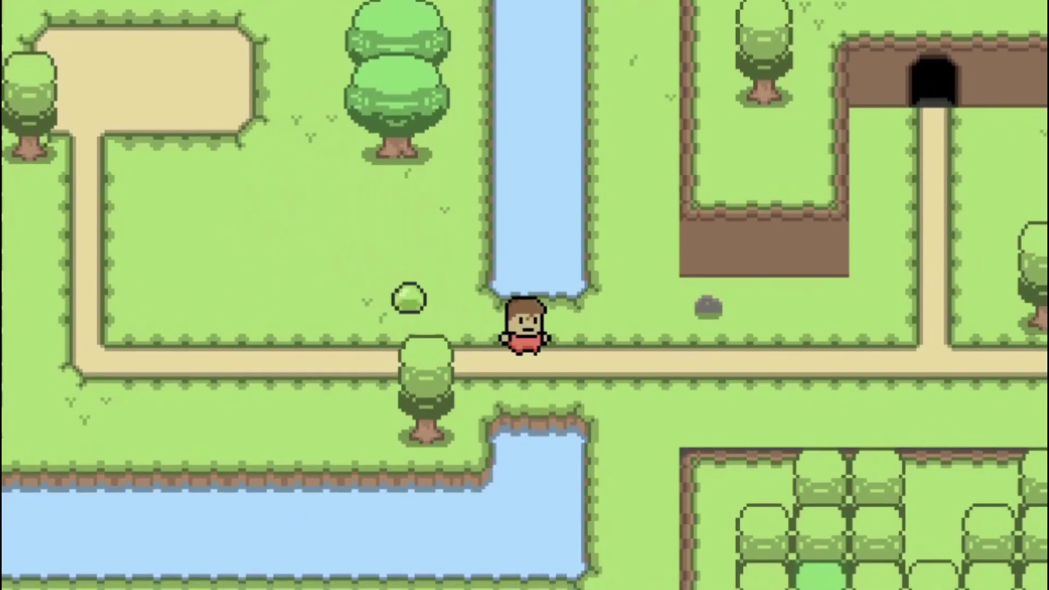
key("Right")
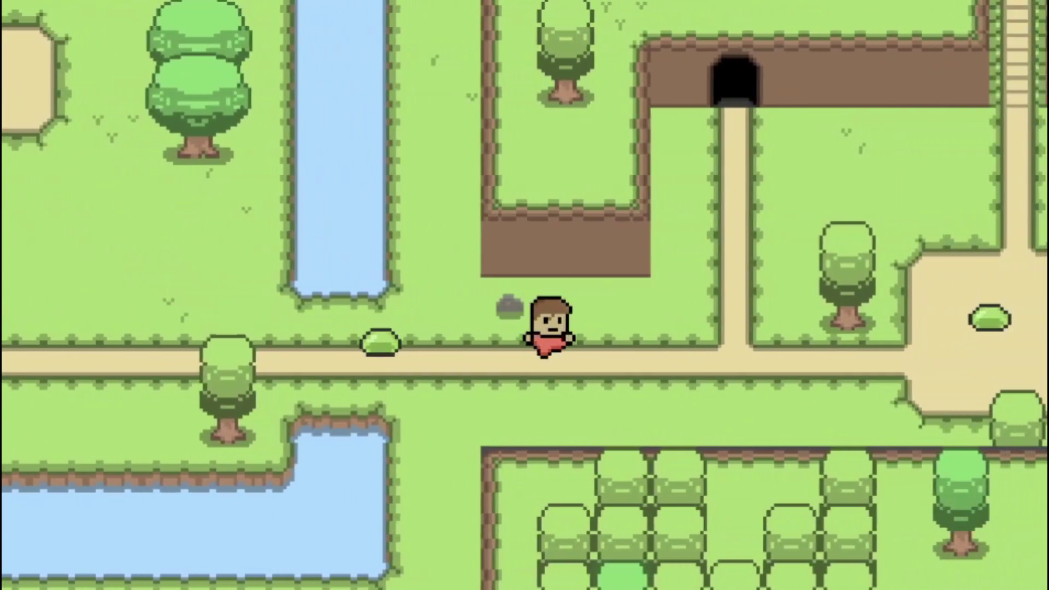
key("Right")
key("Left")
key("Up")
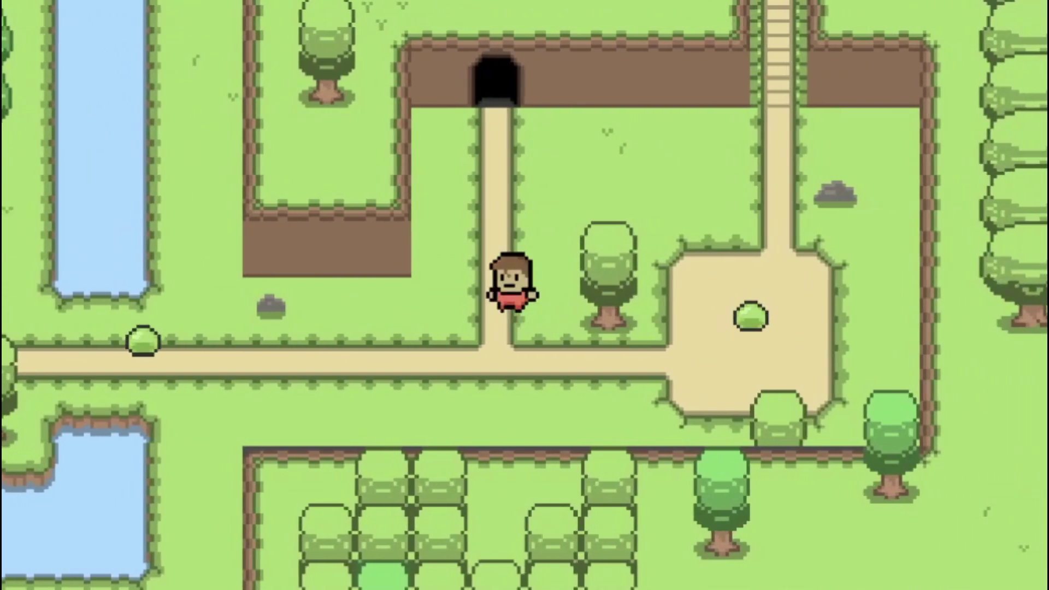
key("Up")
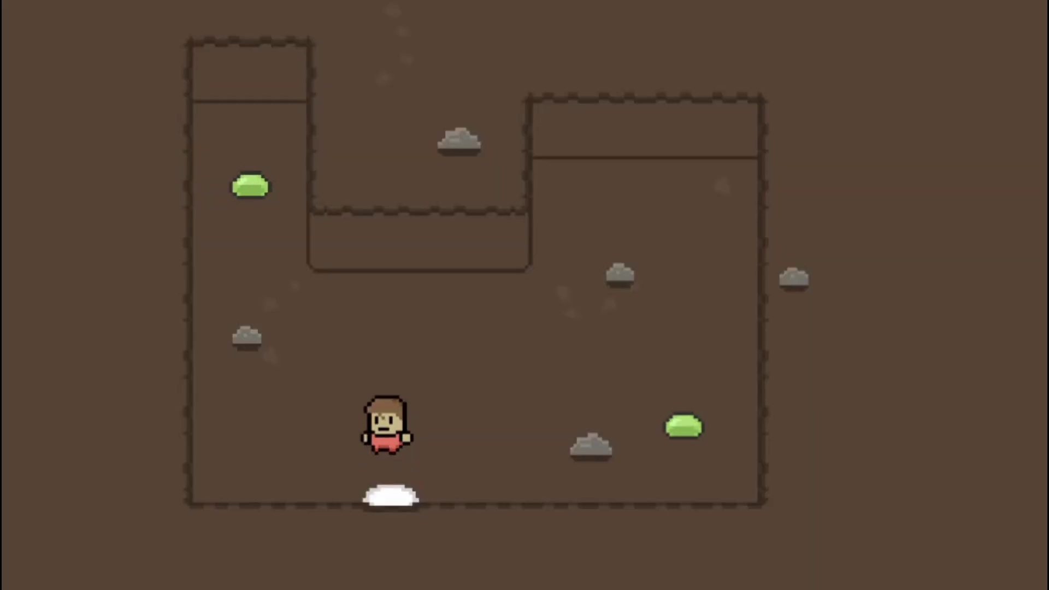
key("Right")
key("Right")
key("Left")
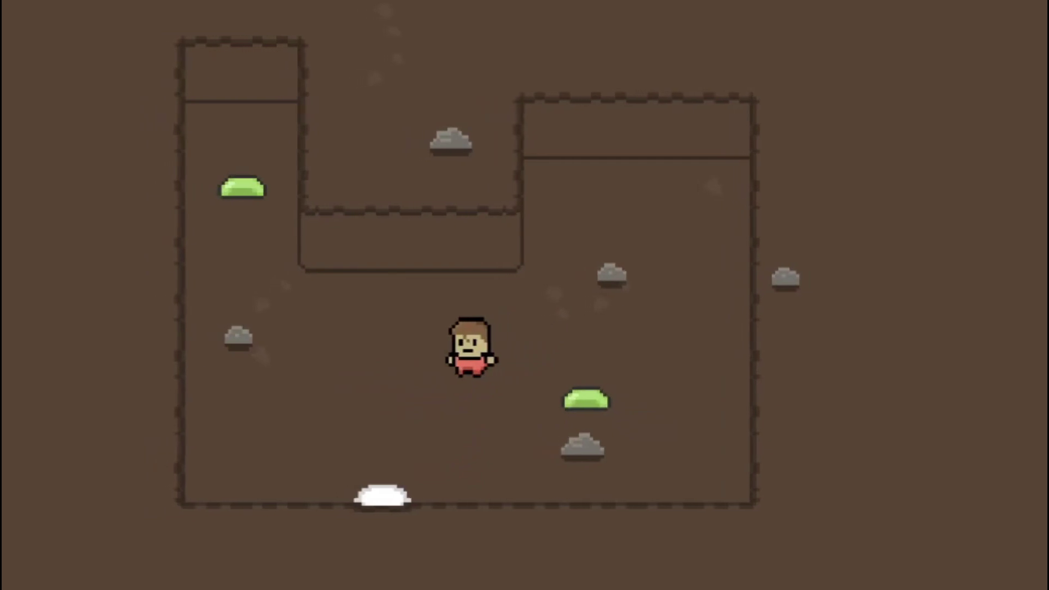
key("Right")
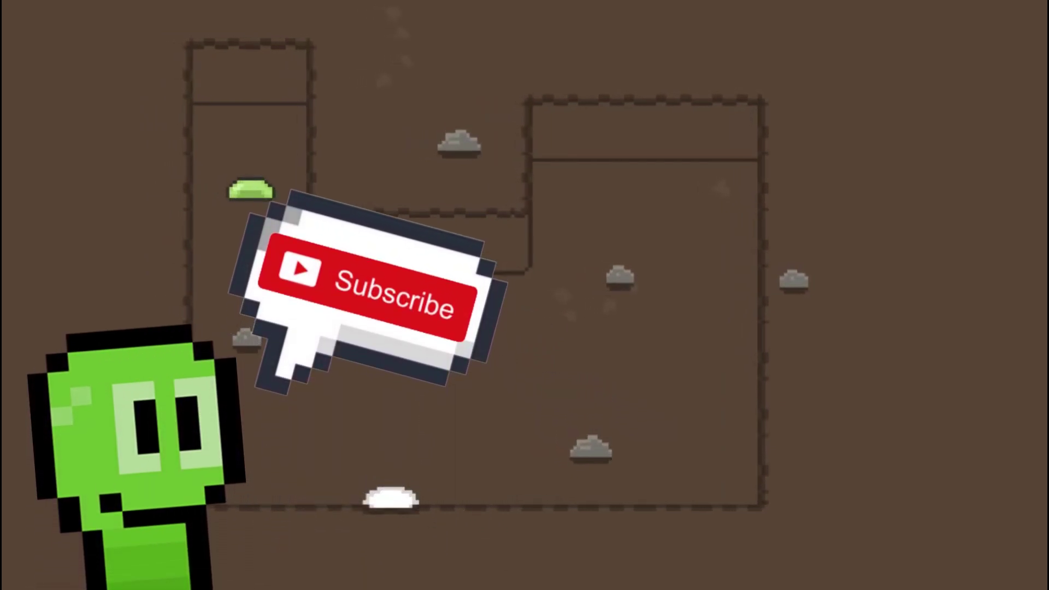
key("Up")
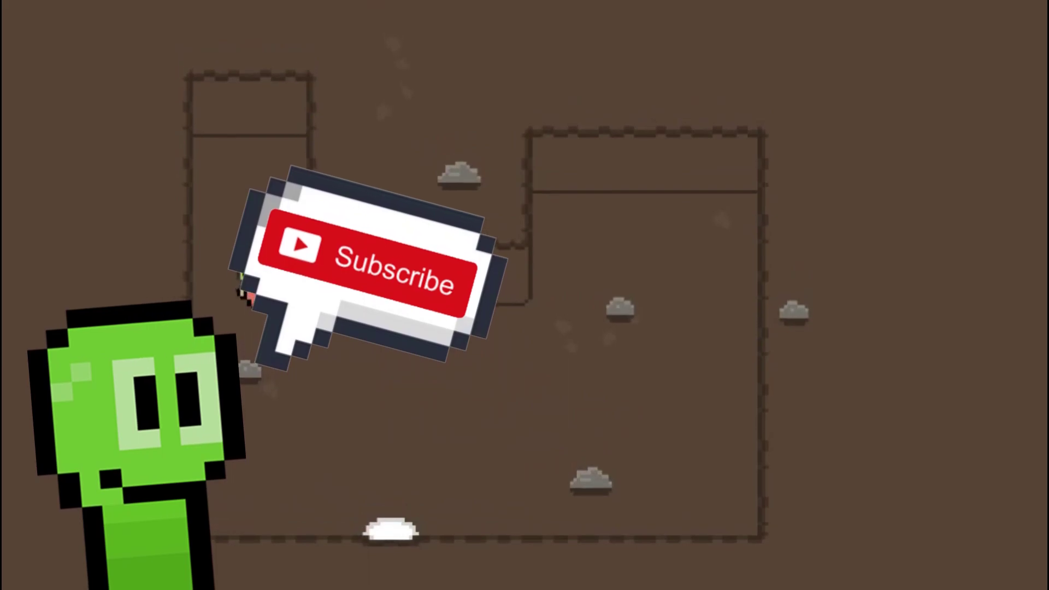
key("Right")
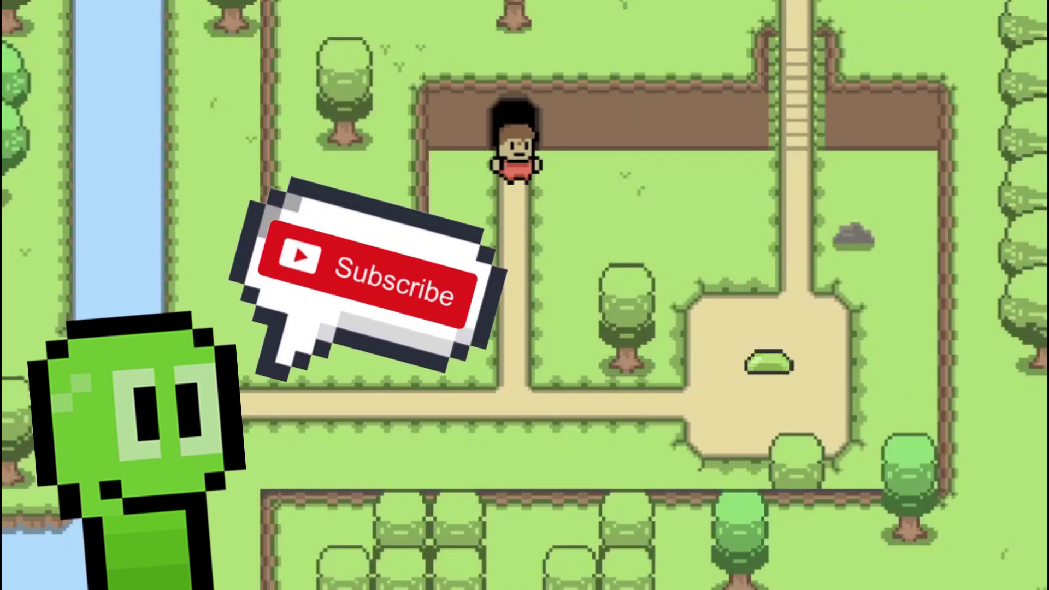
key("Down")
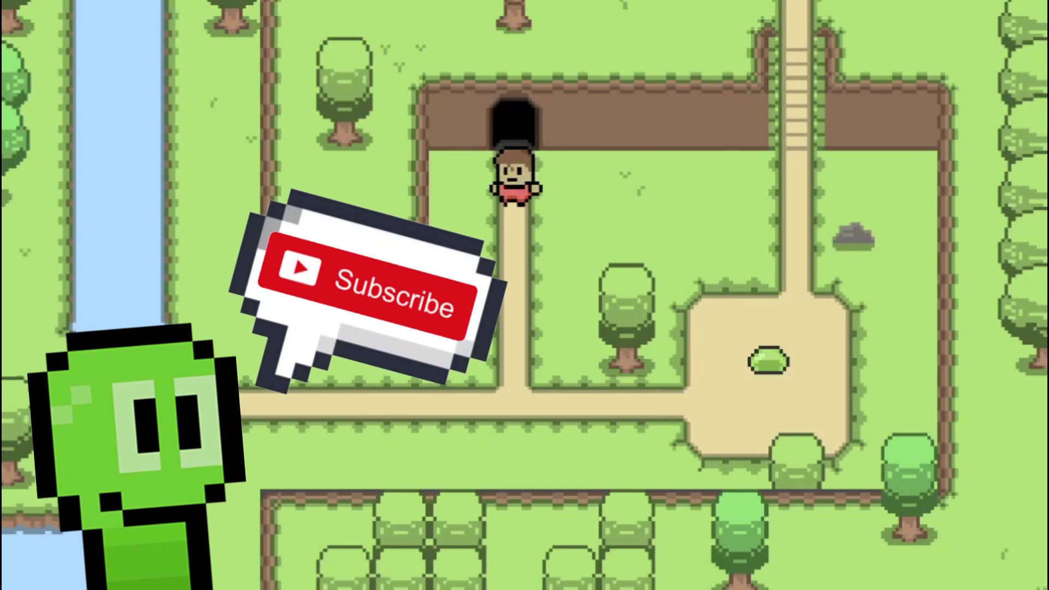
key("Right")
key("Down")
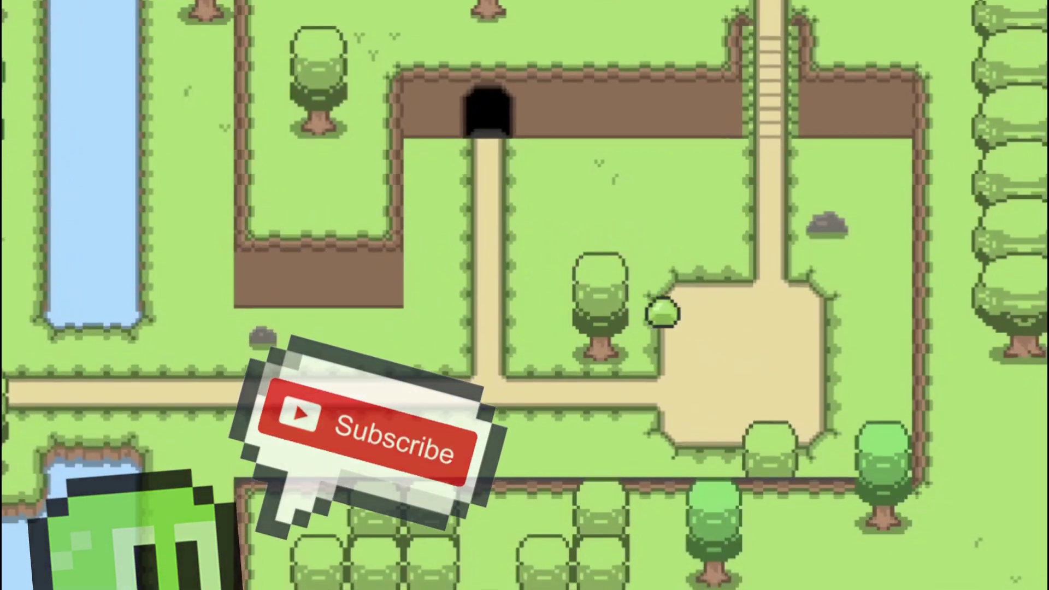
key("Left")
key("Down")
key("Right")
key("Down")
key("Left")
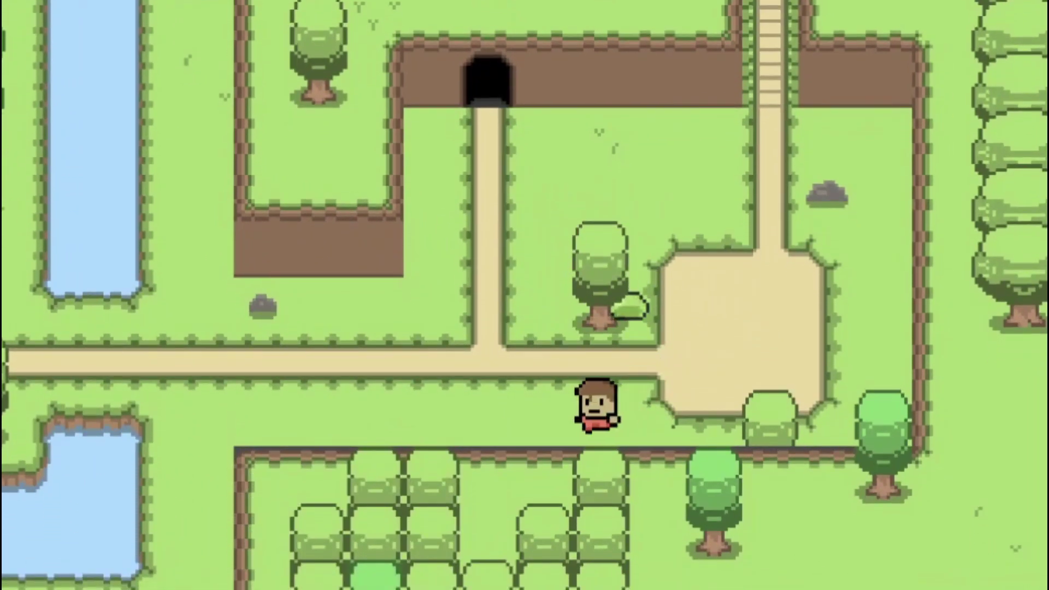
key("Up")
key("Left")
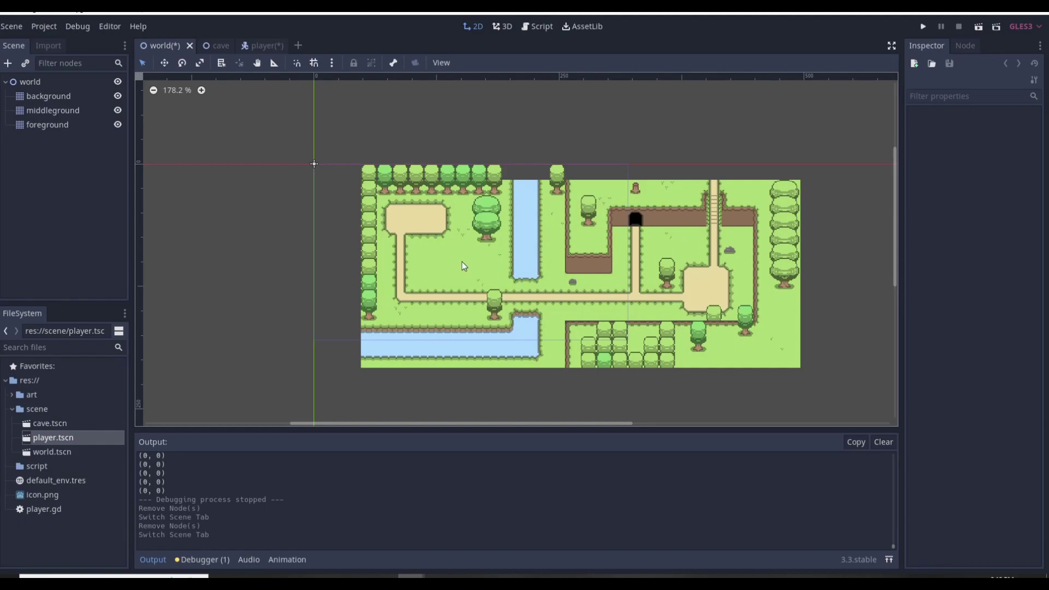
Run the world scene to check the map without a player and close the game window.
key("F6")
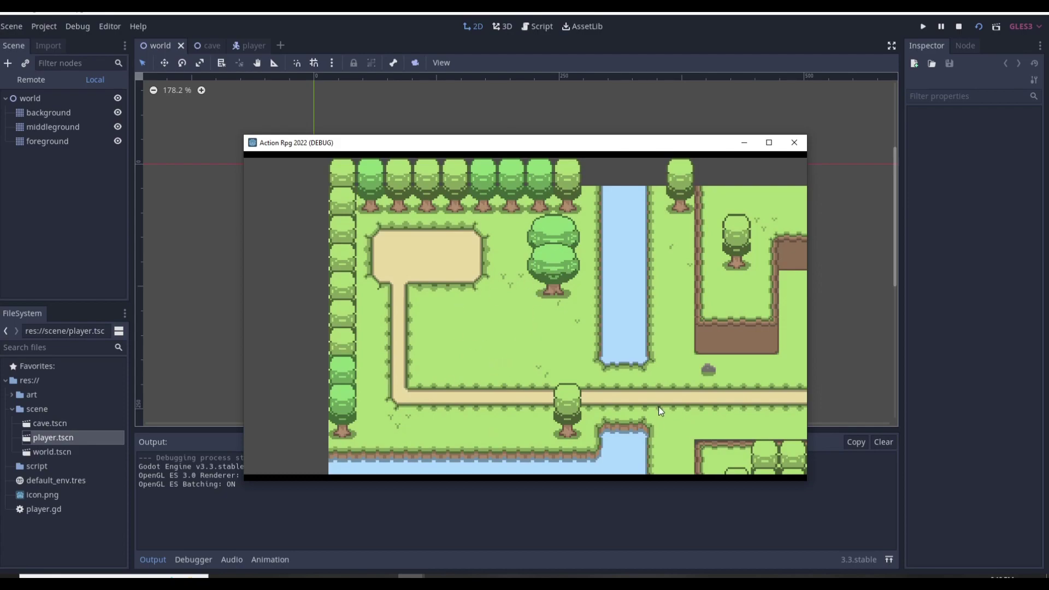
left_click(794, 142)
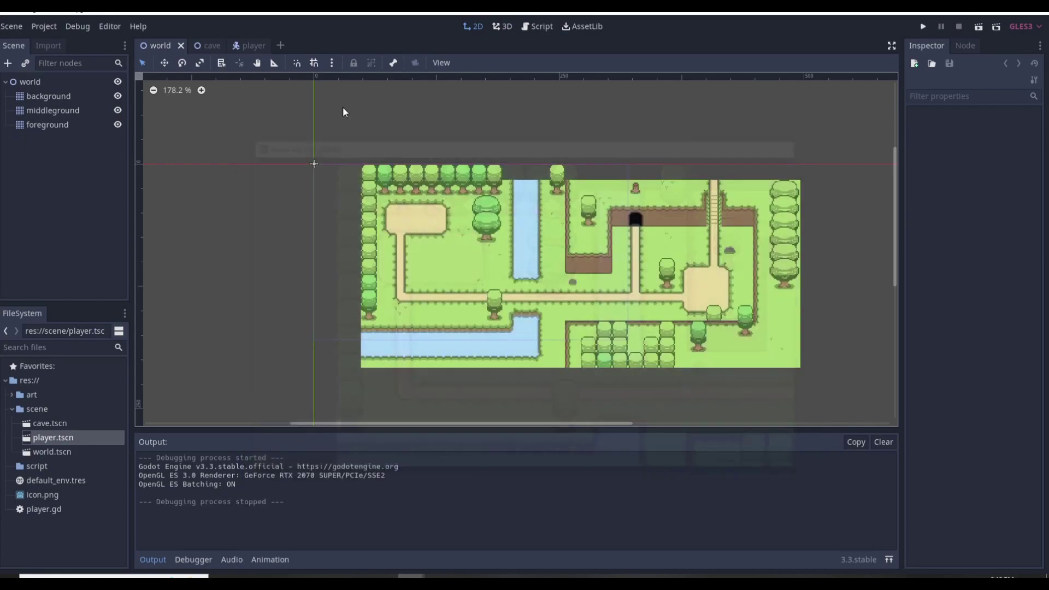
Instance scene/player.tscn as a child of the world root node.
left_click(47, 82)
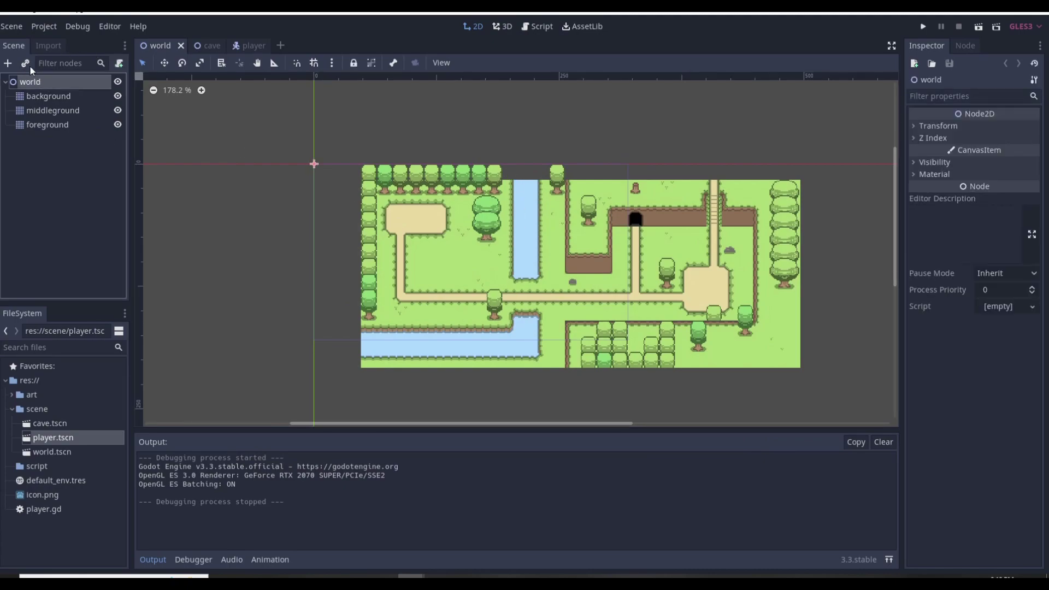
left_click(26, 64)
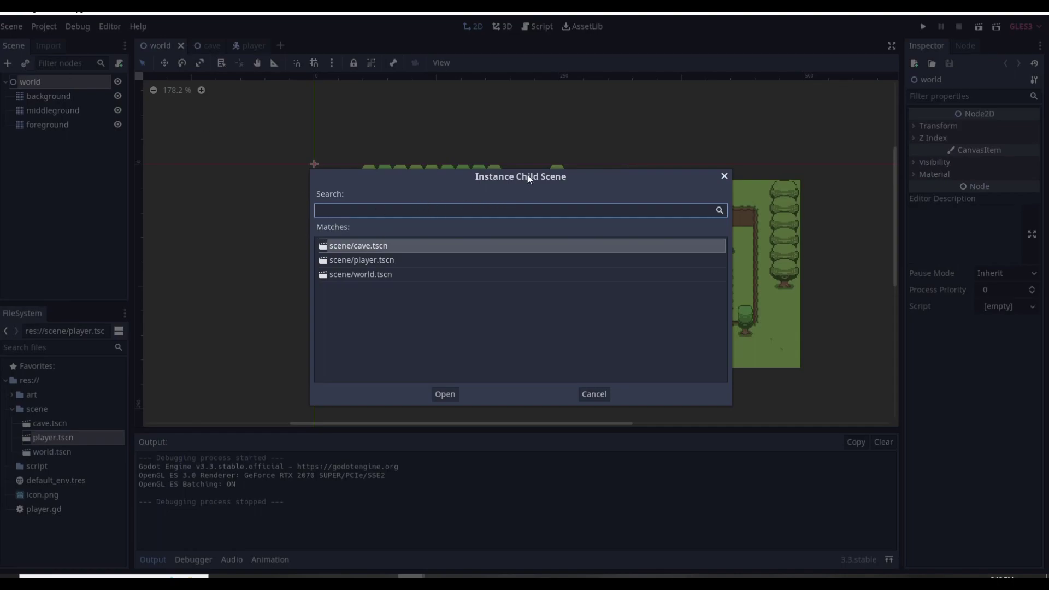
left_click(381, 262)
left_click(381, 280)
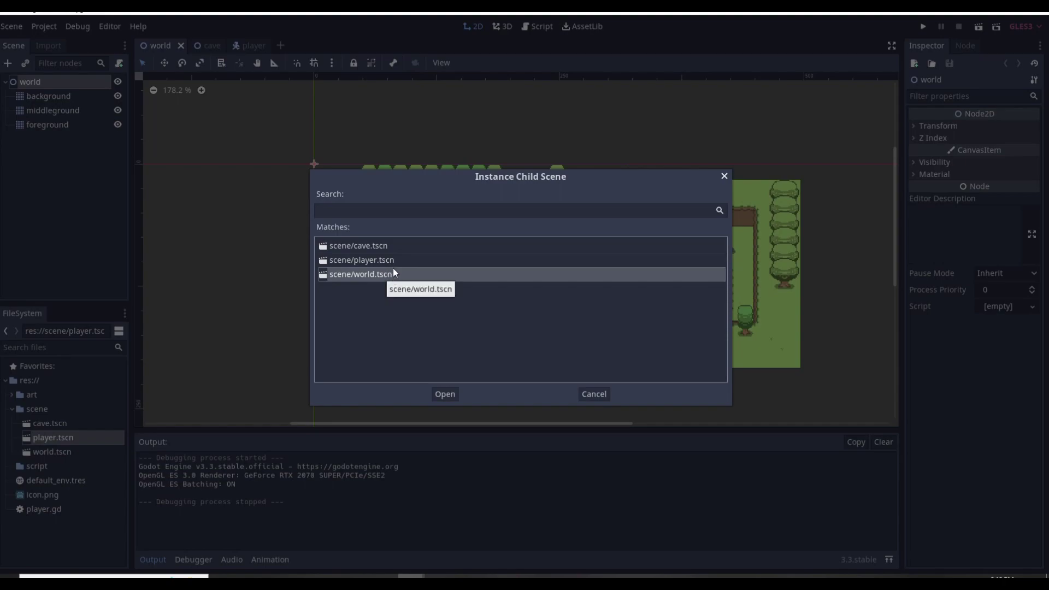
left_click(393, 261)
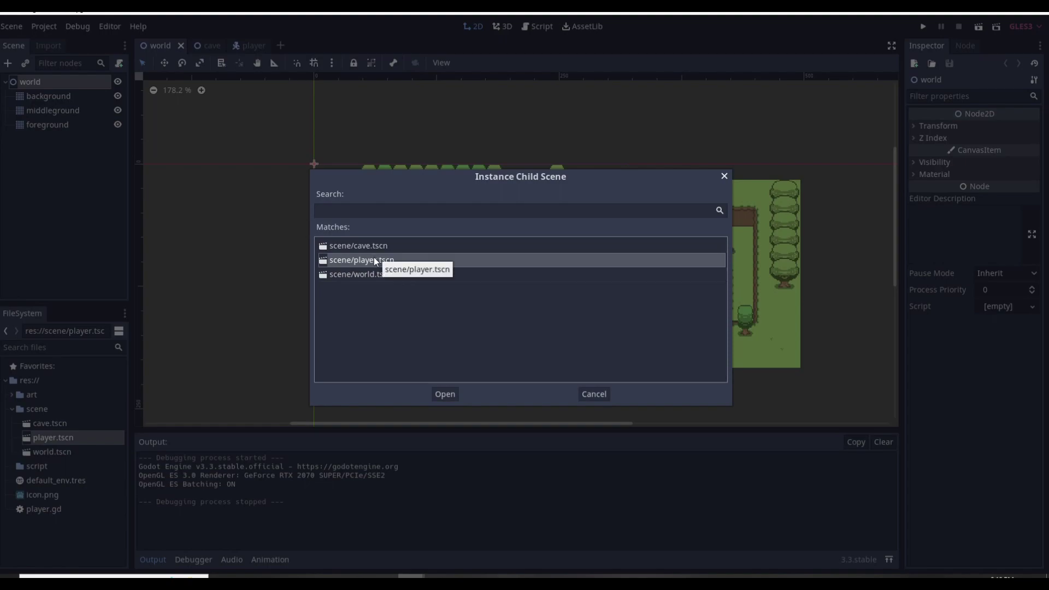
left_click(445, 393)
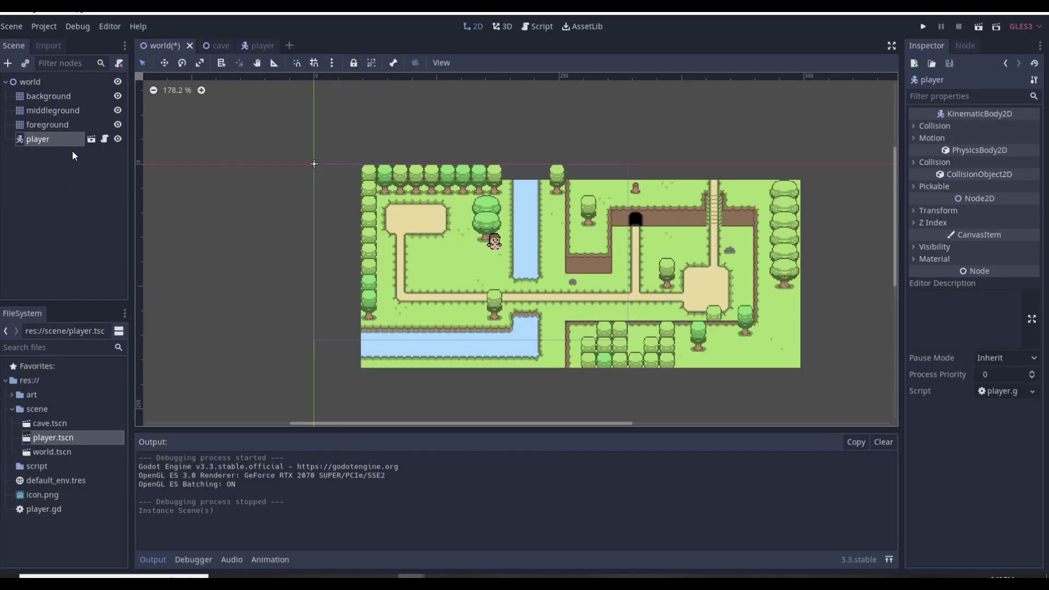
Examine the player scene's nodes, including its CollisionShape2D, and return to the world scene.
left_click(257, 47)
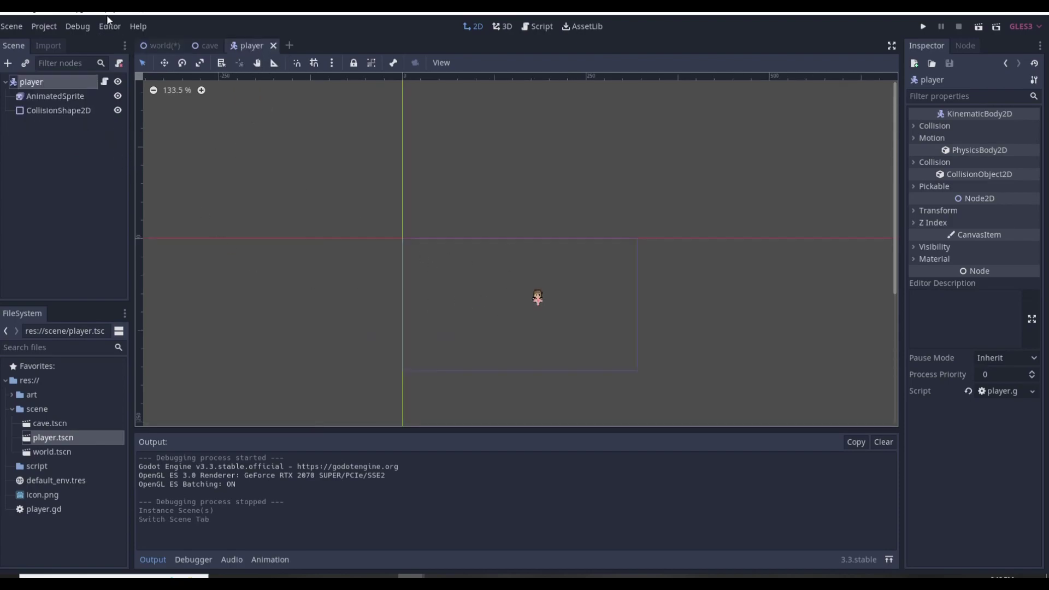
left_click(159, 45)
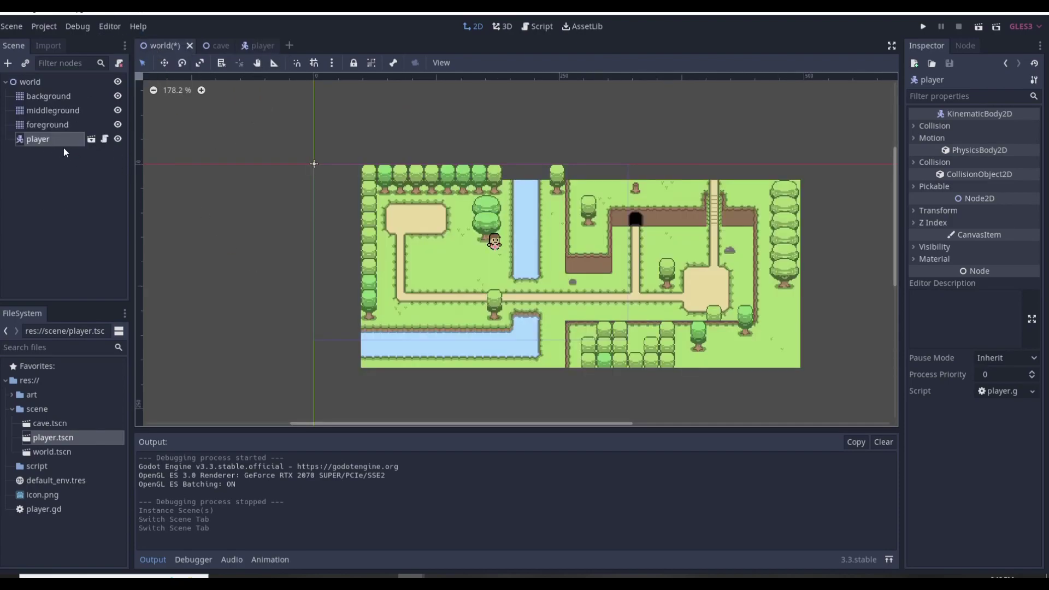
left_click(253, 46)
left_click(60, 112)
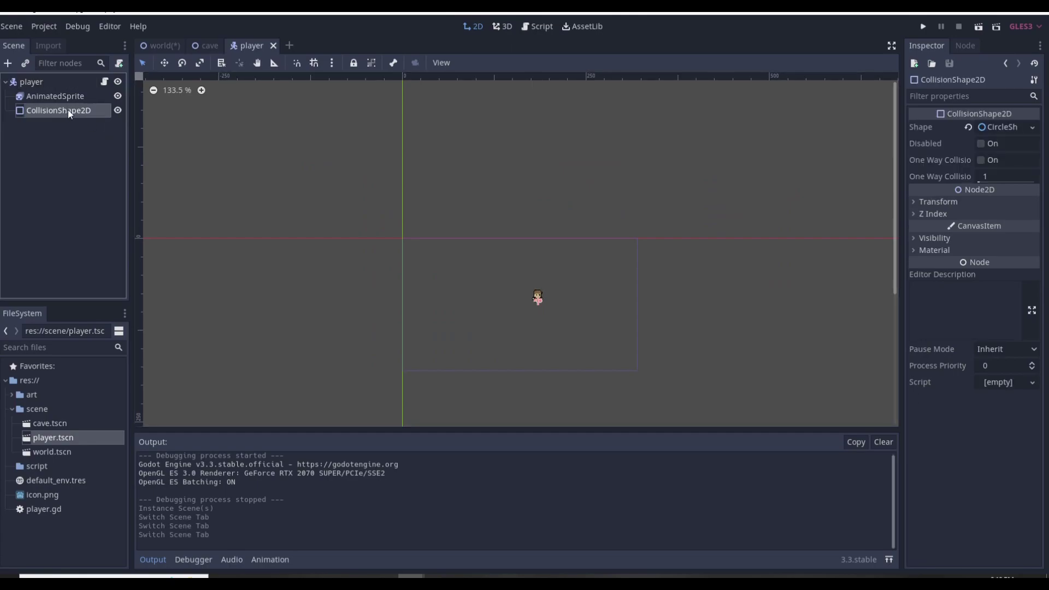
left_click(159, 45)
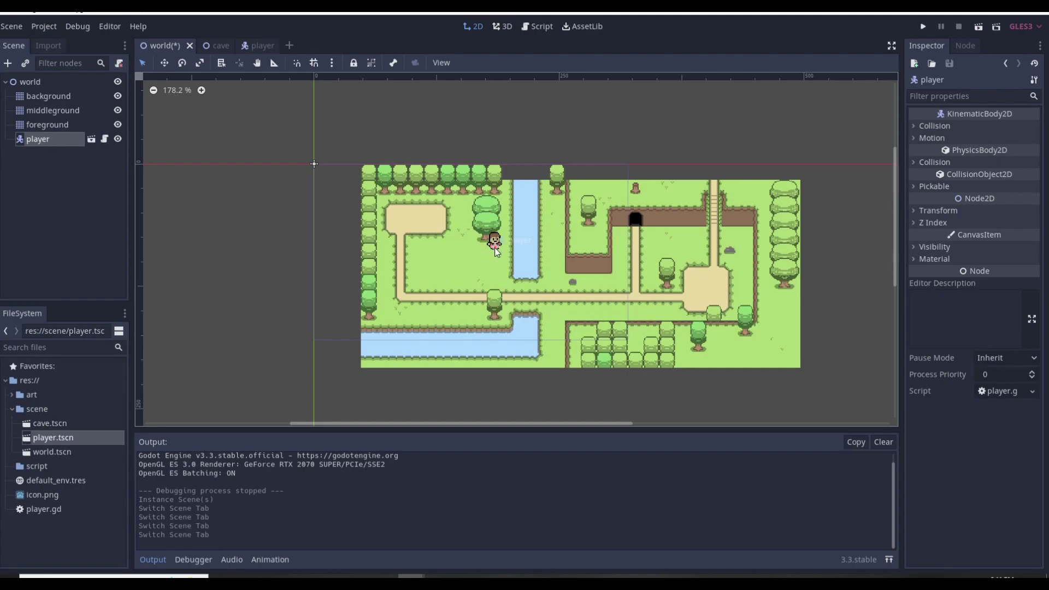
Move the player instance onto the sandy clearing at about (114, 60) and save the world scene.
left_click_drag(497, 252, 426, 219)
key("ctrl+s")
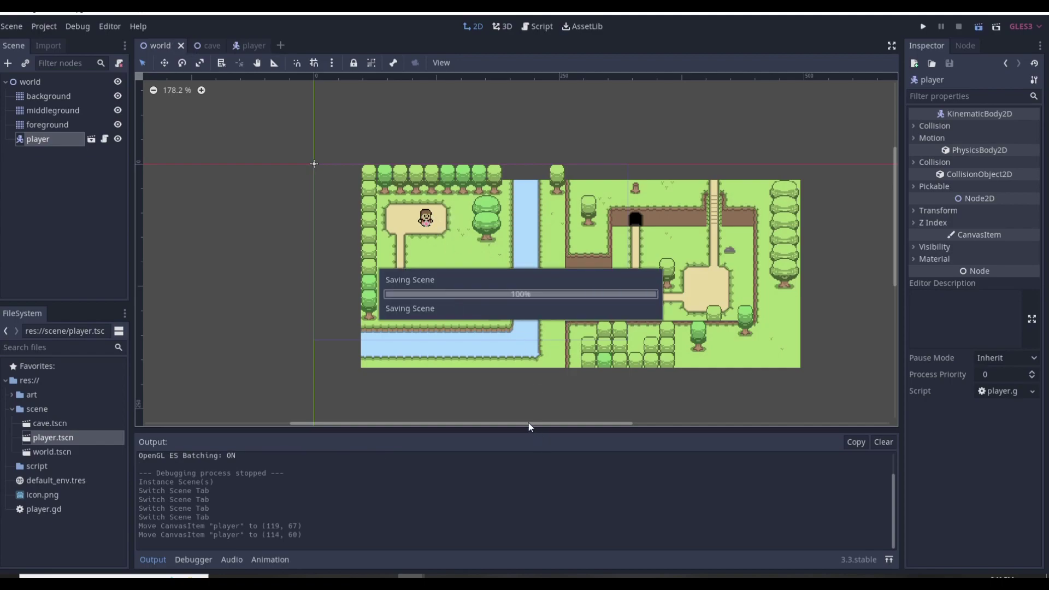
Test the player's straight and diagonal movement across the meadow in the running world scene.
key("Right+Down")
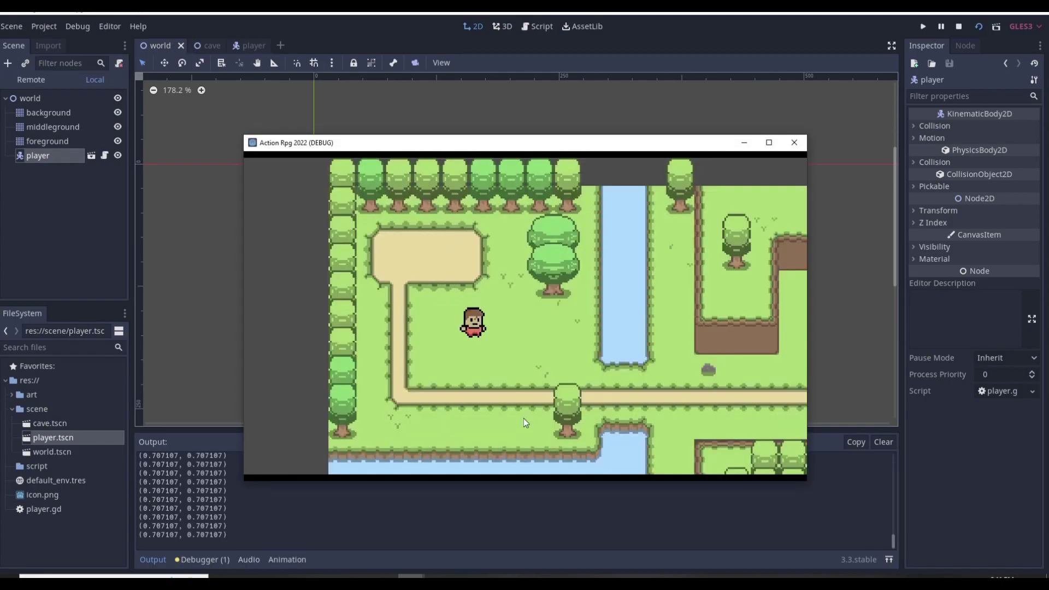
key("Right")
key("Up+Left")
key("Down+Left")
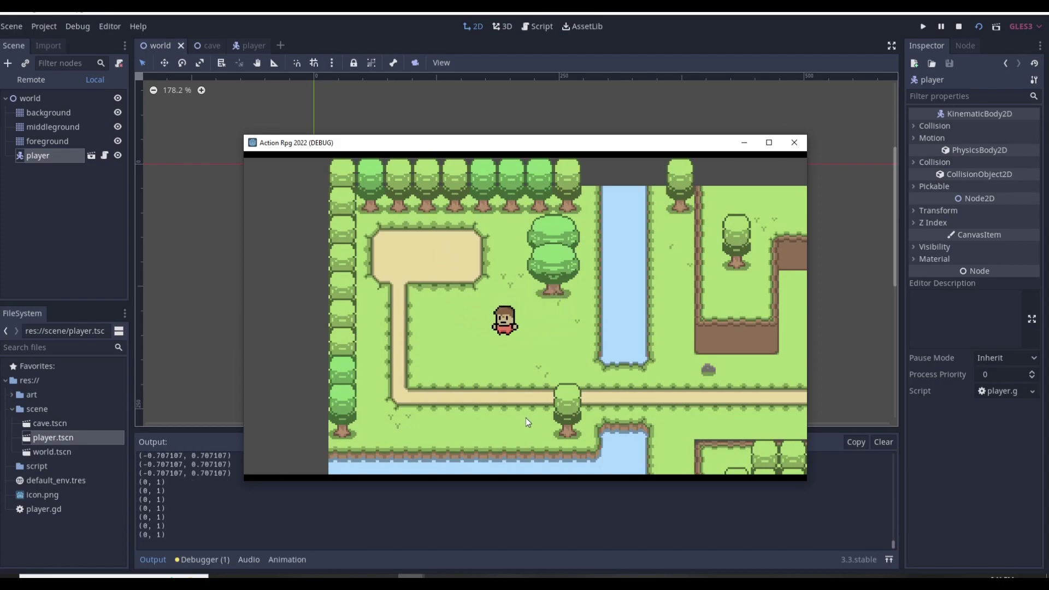
key("Down")
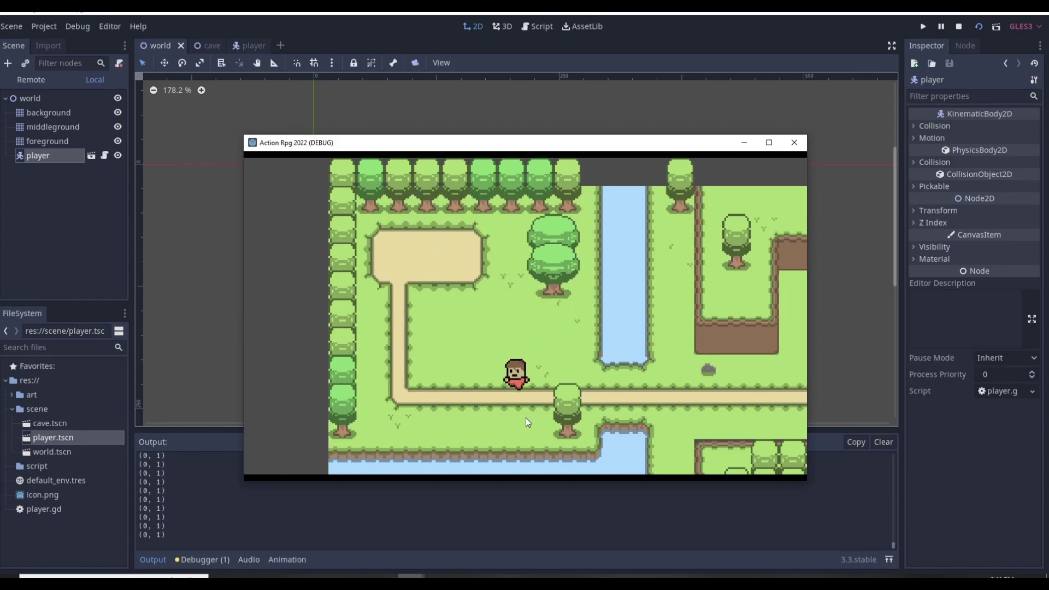
key("Left")
key("Up")
key("Right")
key("Down")
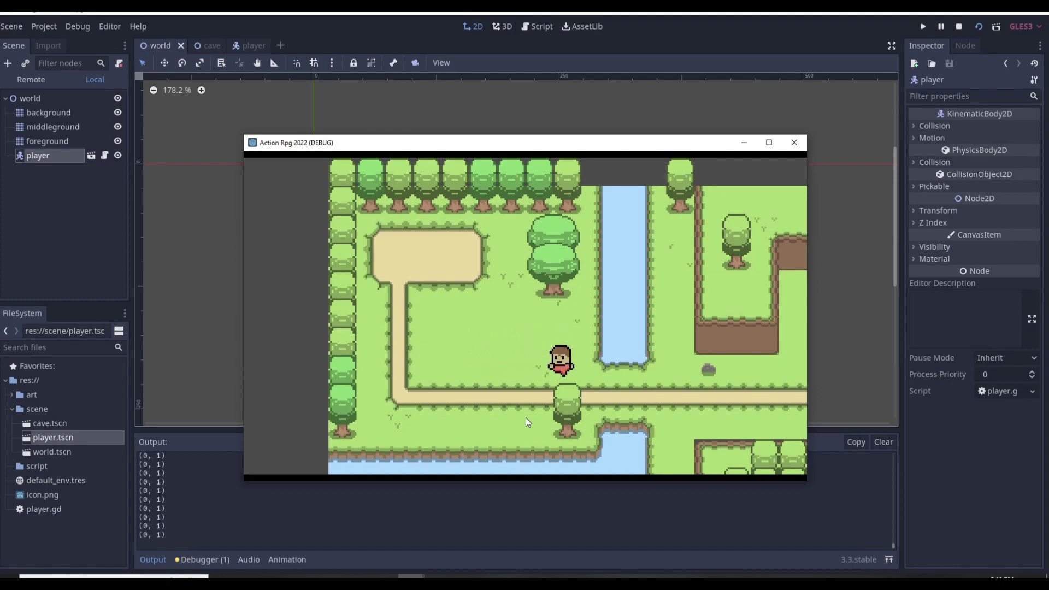
Walk the player past the river and beyond the game view's edge, and bring it back near the rock.
key("Right")
key("Right")
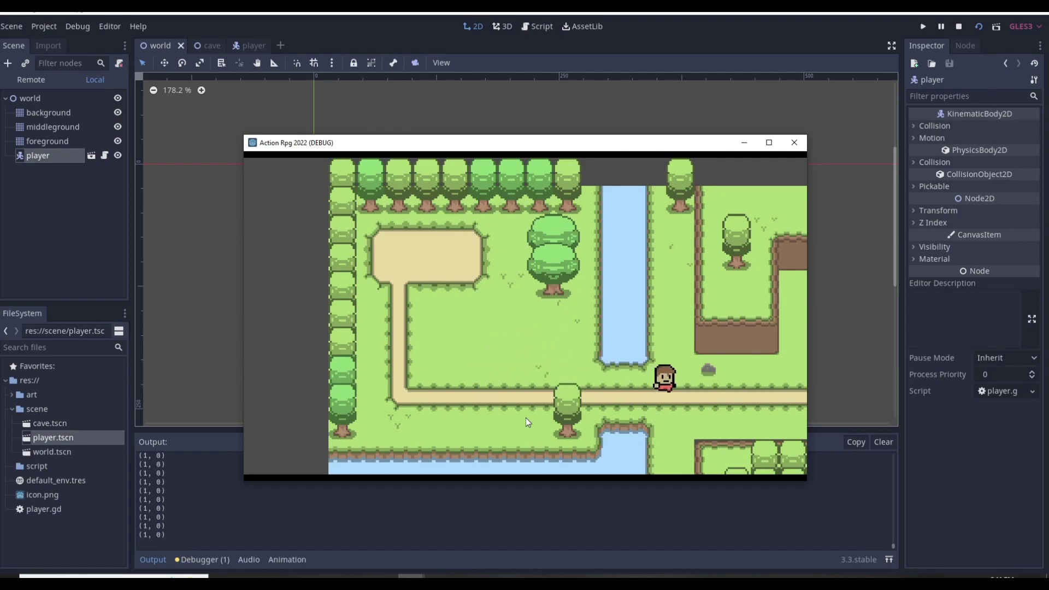
key("Left")
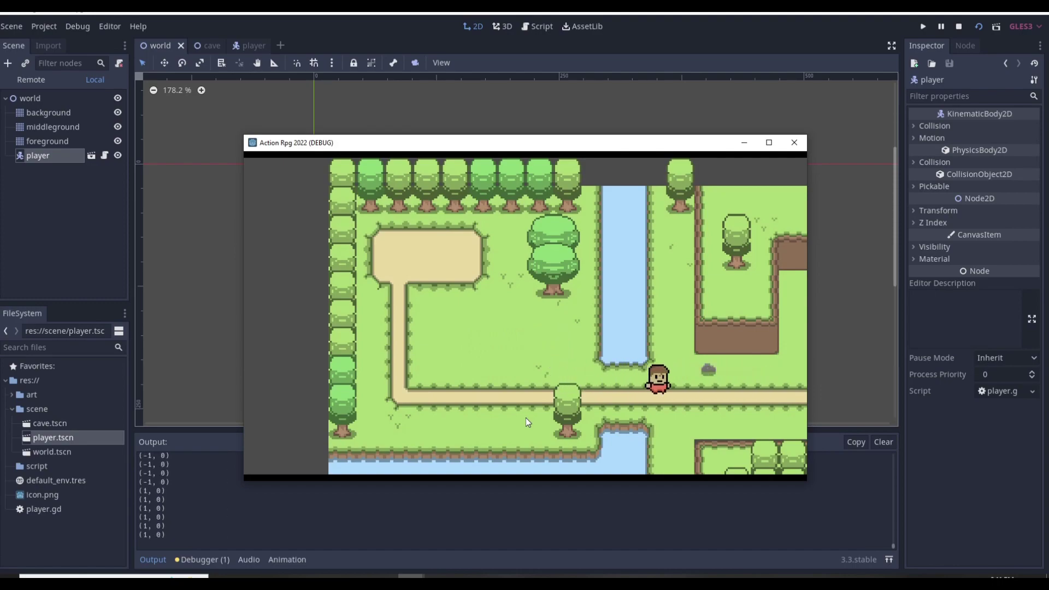
key("Right")
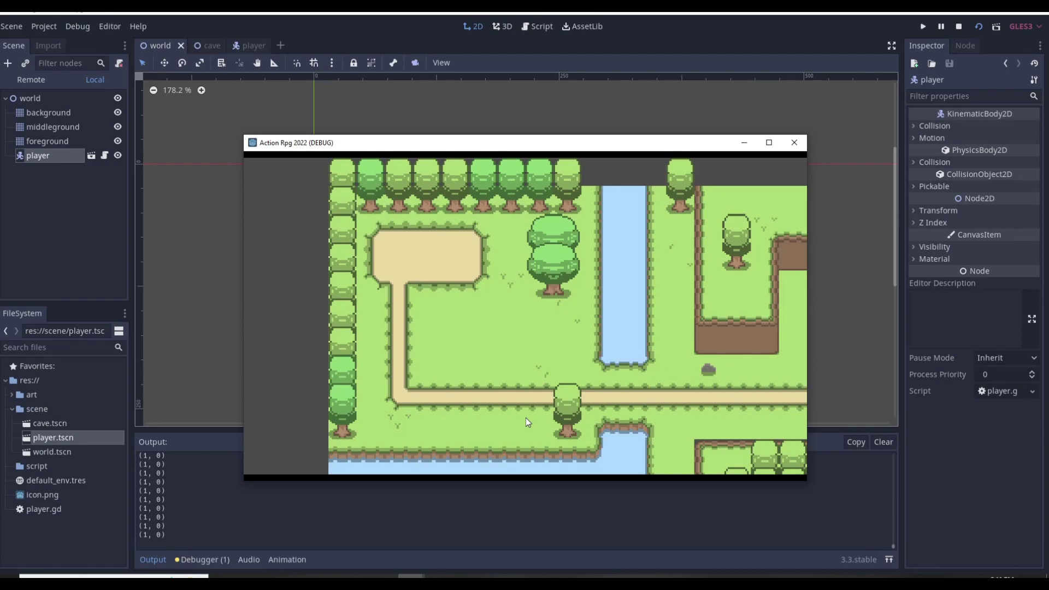
key("Left")
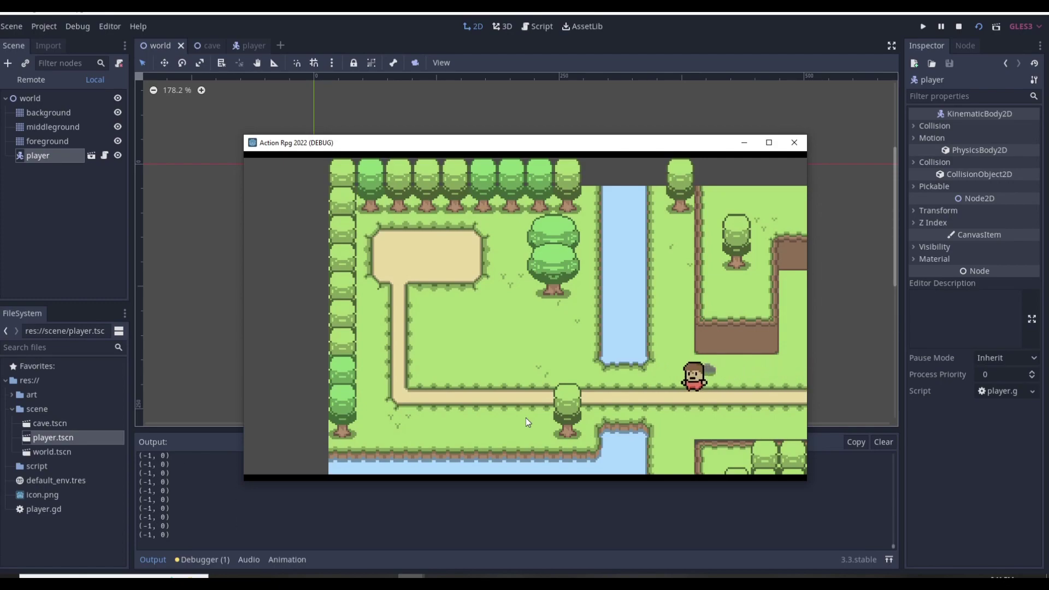
Walk the player up beside the cliff and across the river and trees back to the sandy clearing.
key("Up")
key("Right")
key("Left")
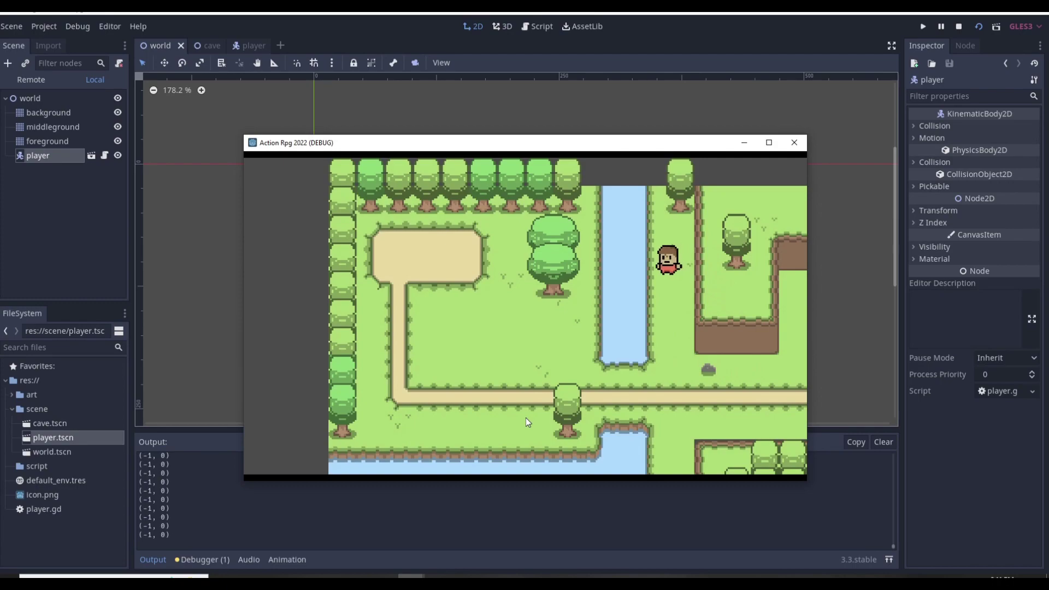
key("Down")
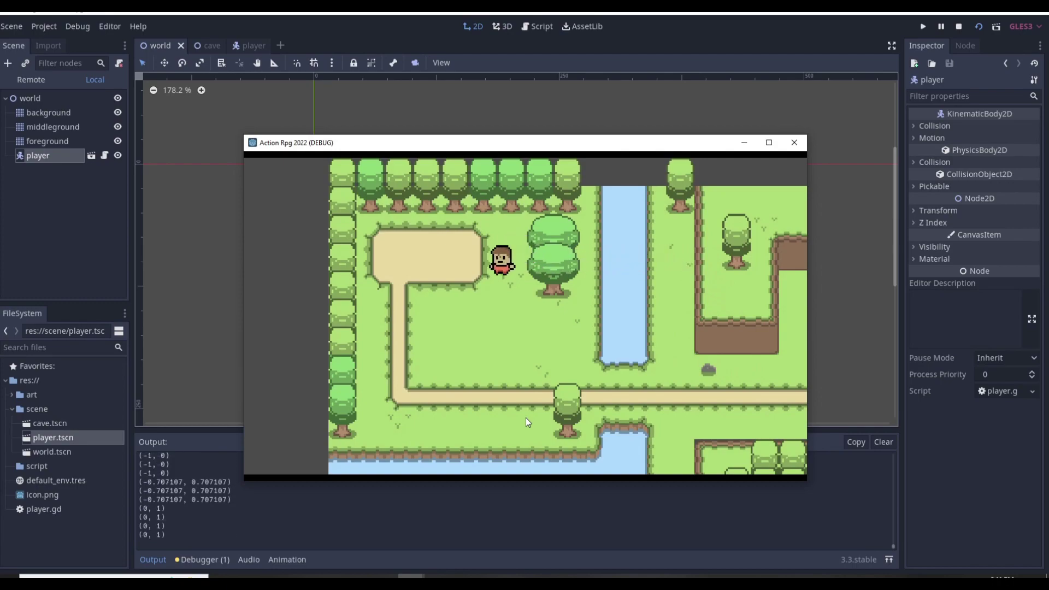
key("Left")
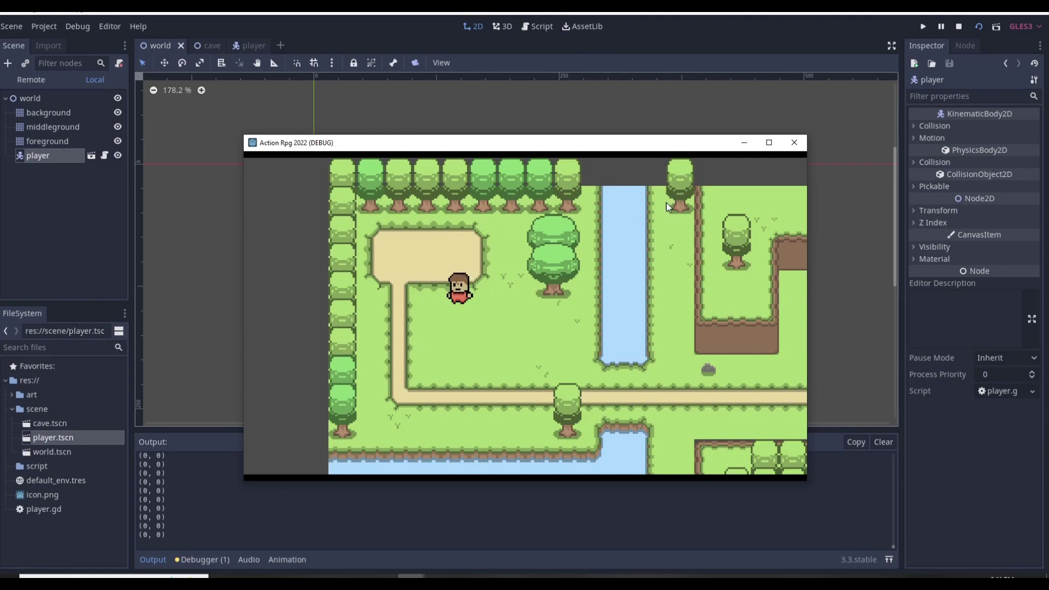
Close the running game and add a Camera2D node as a child of the world node.
left_click(795, 143)
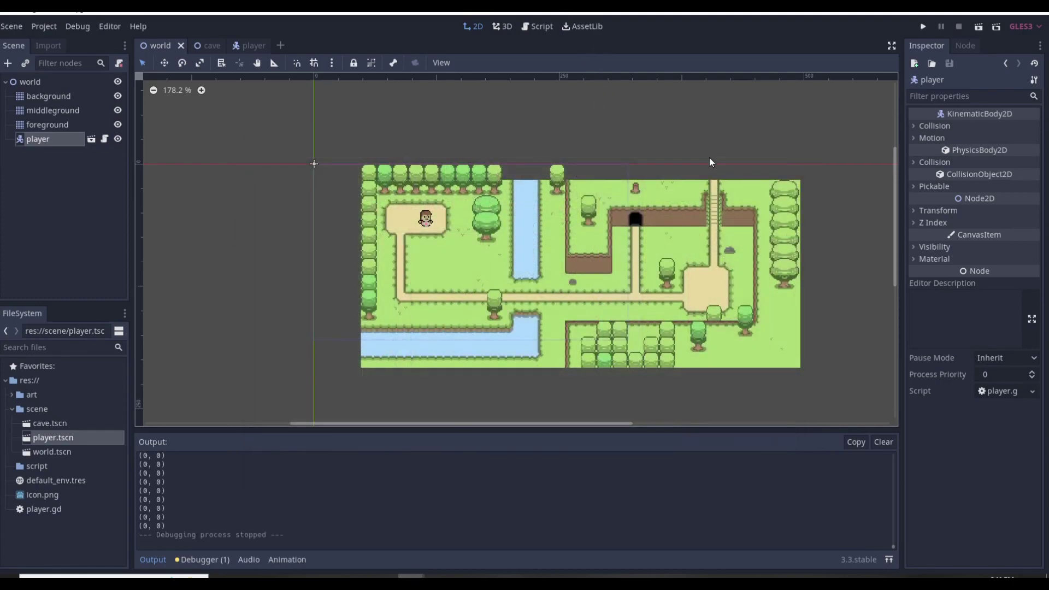
left_click(50, 86)
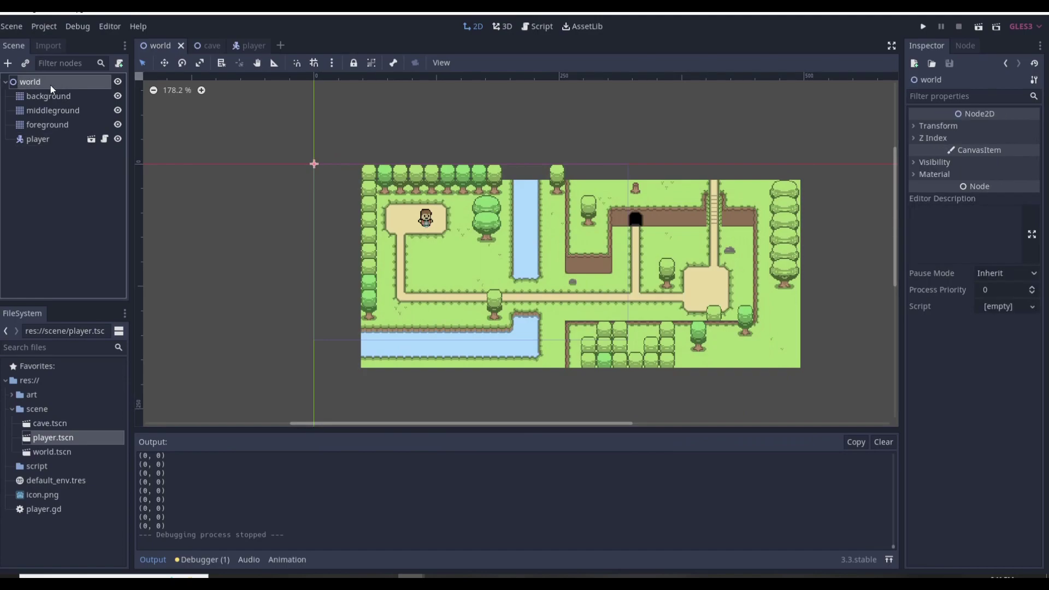
left_click(12, 65)
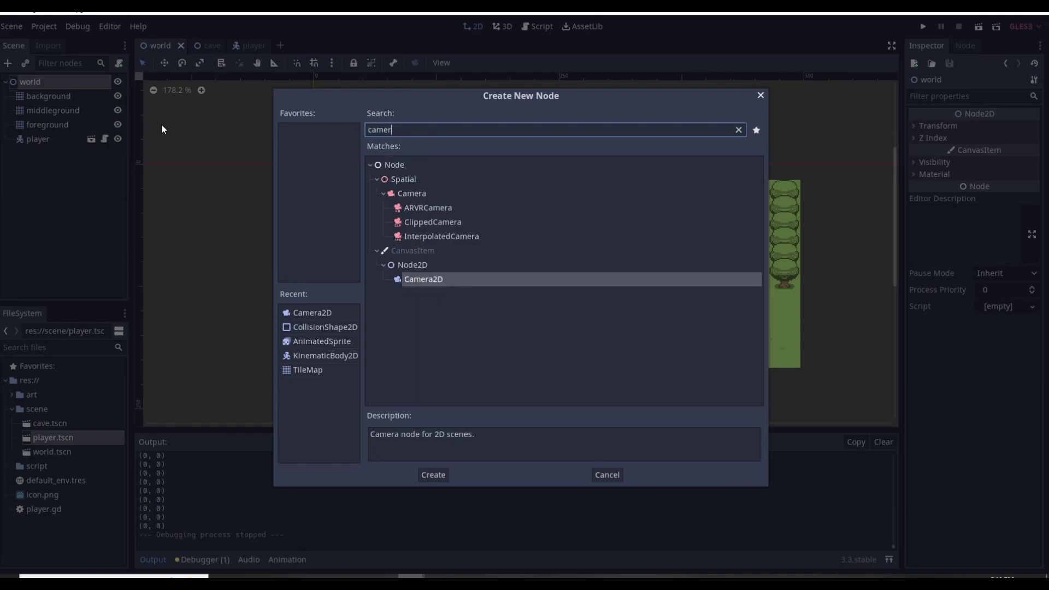
key("Return")
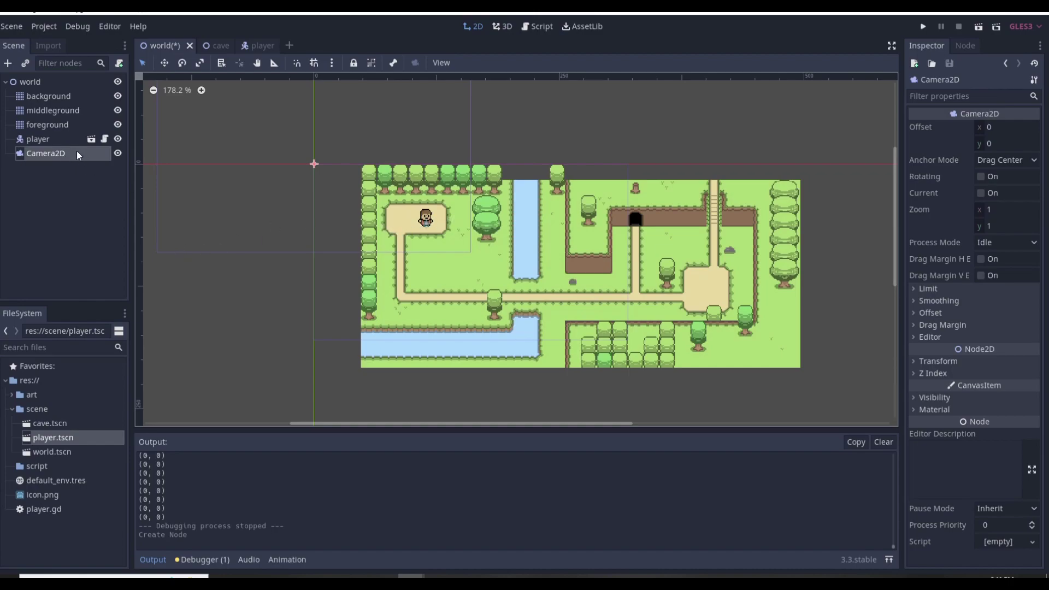
Move the Camera2D onto the middle of the map at about (234, 105) and make it the current camera.
left_click_drag(77, 151, 544, 270)
left_click(981, 193)
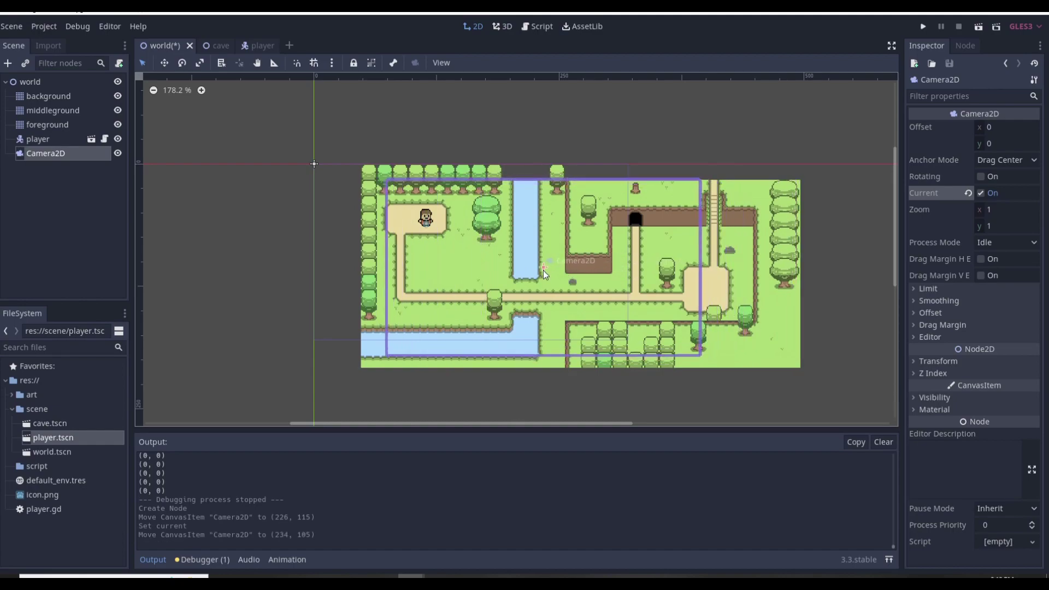
Expand the camera's Limit and Transform properties to review its boundary and position values.
left_click(944, 289)
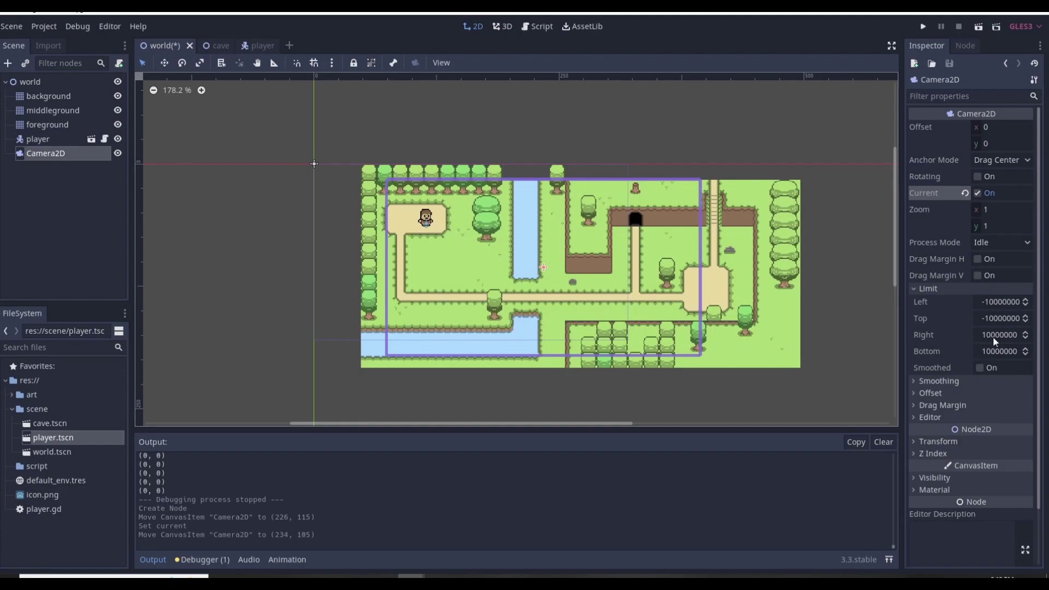
left_click(935, 441)
scroll(978, 454, "down", 3)
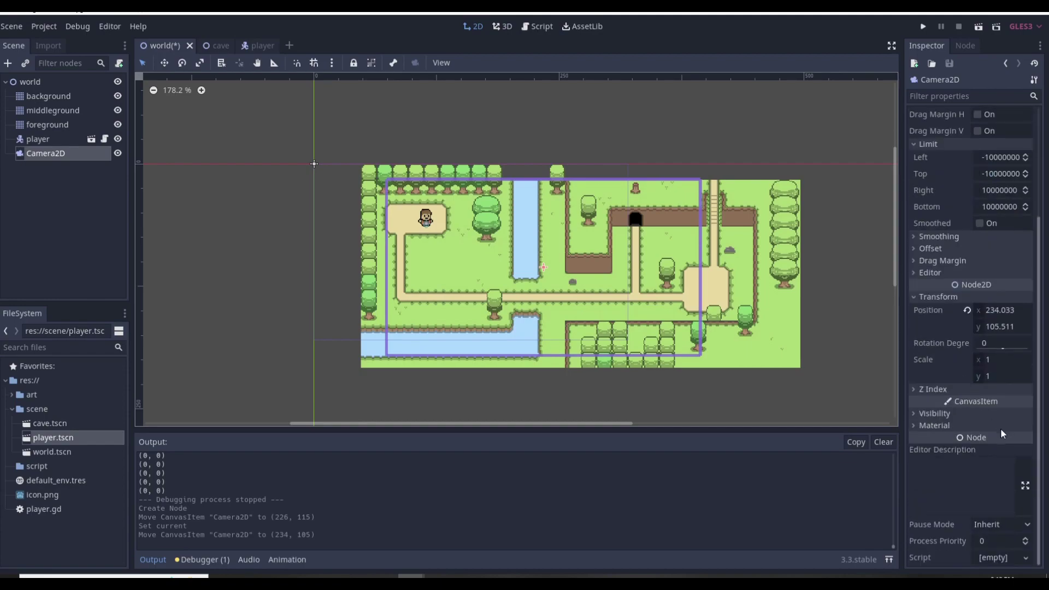
scroll(952, 427, "up", 3)
scroll(962, 428, "down", 3)
scroll(945, 335, "up", 2)
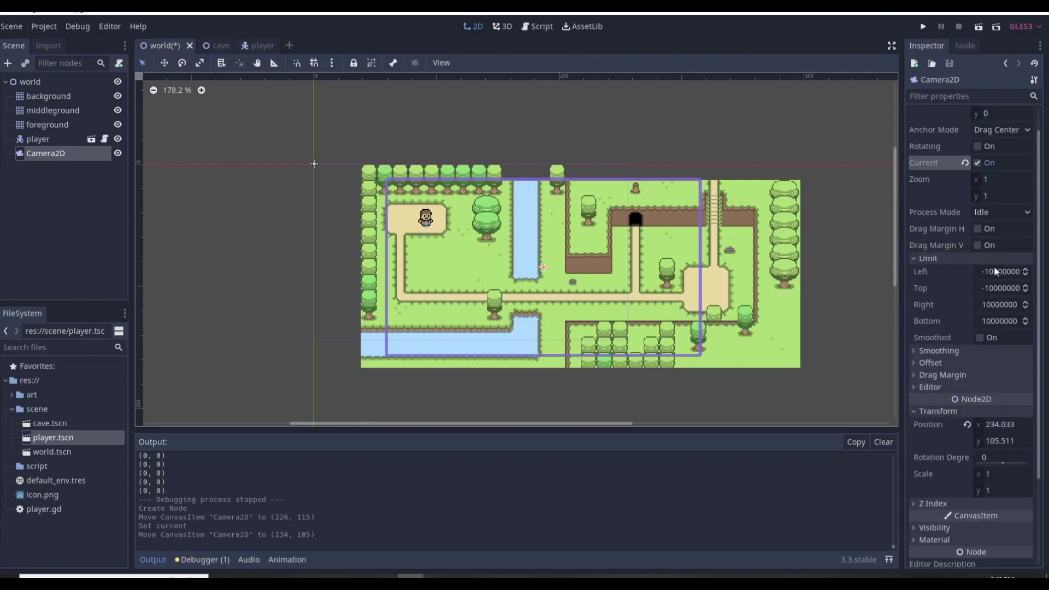
Move the Camera2D to the map's left edge, at x about 48.6.
left_click(541, 266)
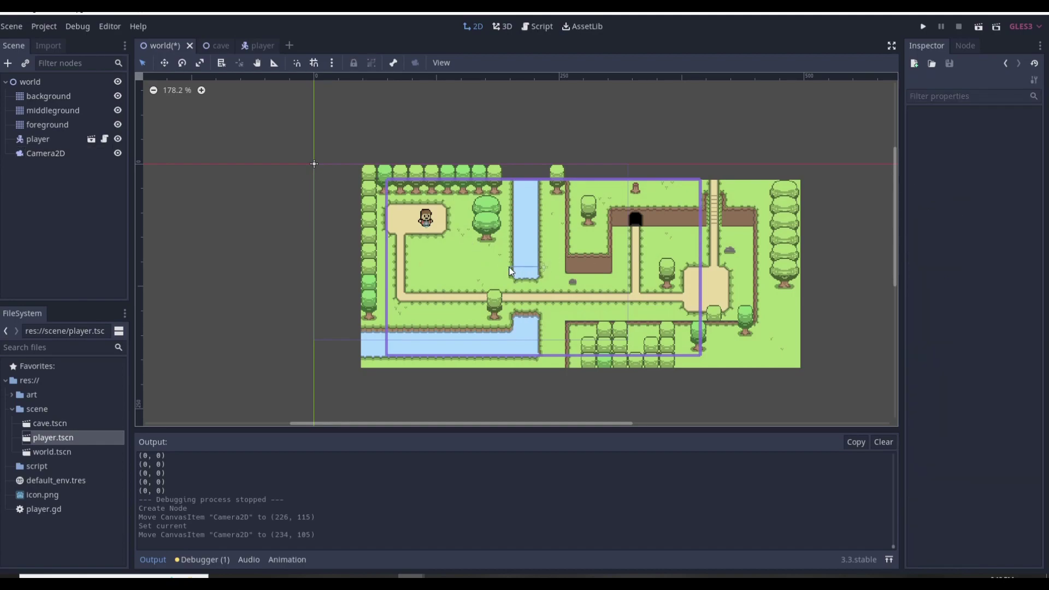
left_click(542, 268)
left_click_drag(543, 267, 371, 254)
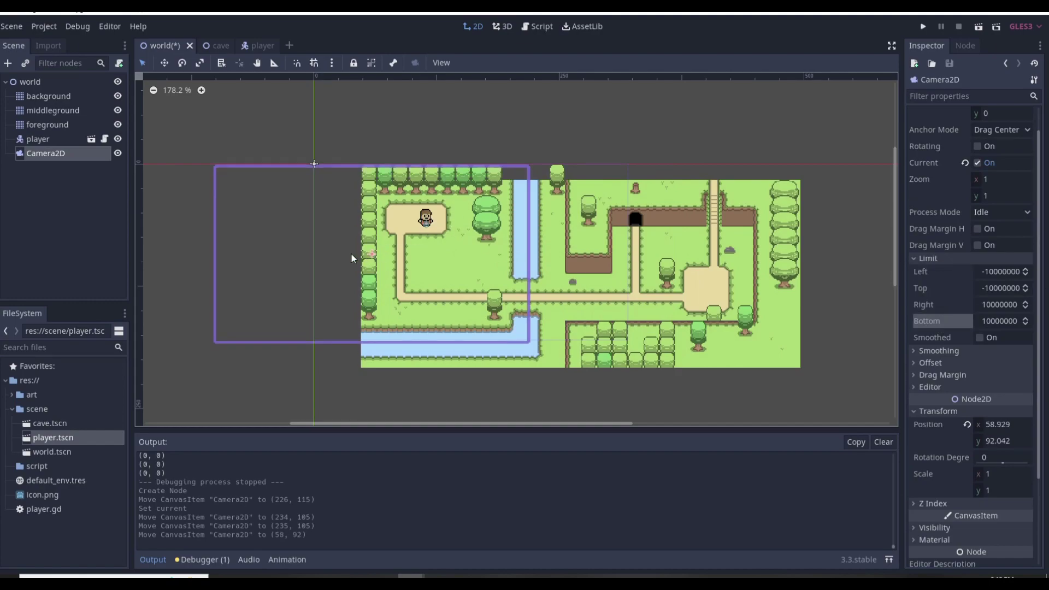
mouse_move(355, 242)
left_mouse_down()
mouse_move(384, 267)
mouse_move(344, 265)
left_mouse_up()
scroll(346, 243, "up", 3)
scroll(345, 244, "up", 8)
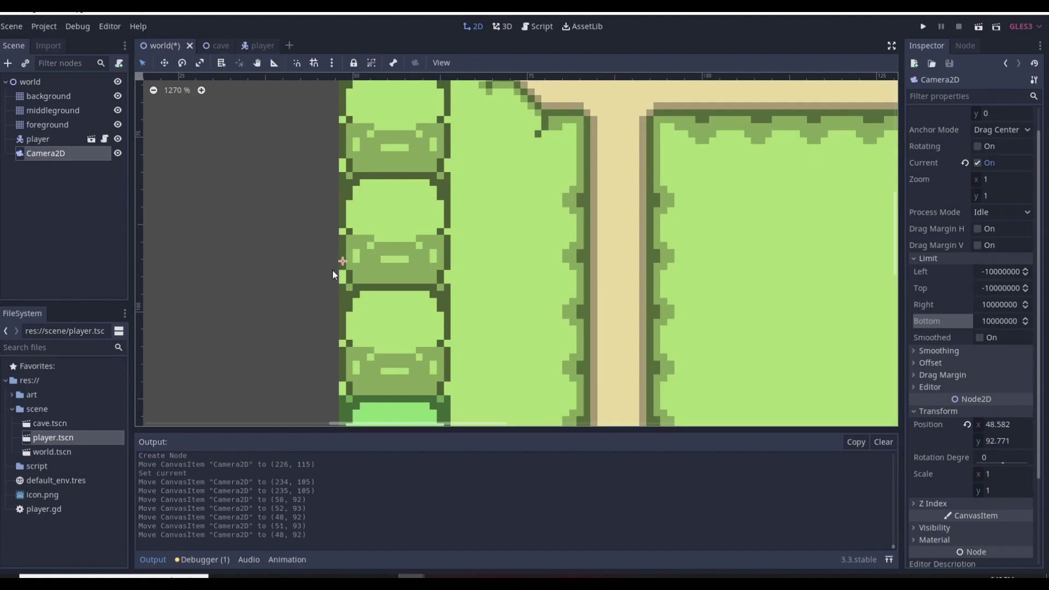
Set the camera's left limit to its current x position, 48.582.
left_click(990, 428)
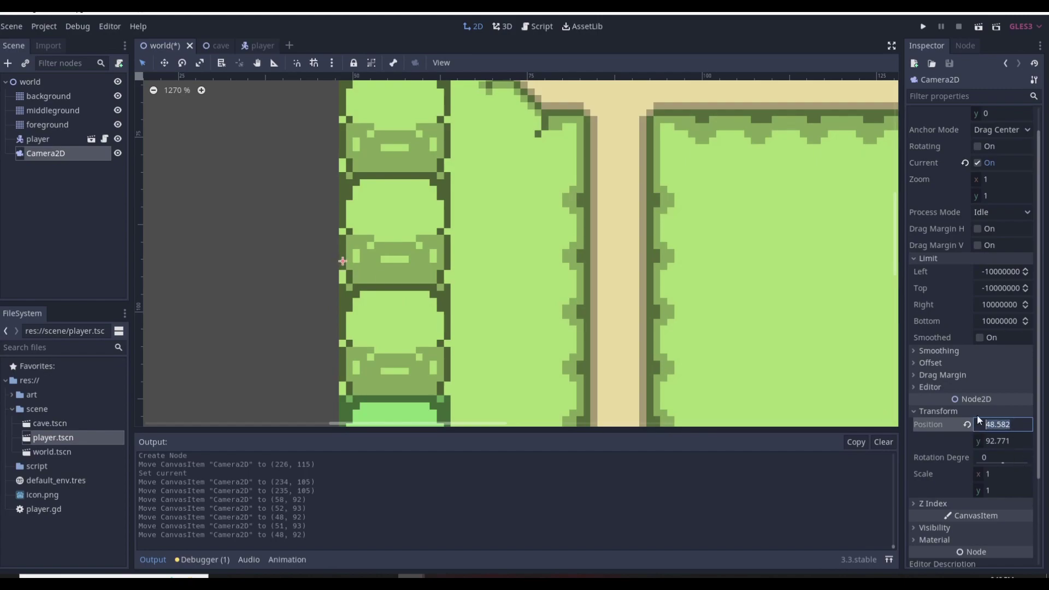
left_click(1009, 274)
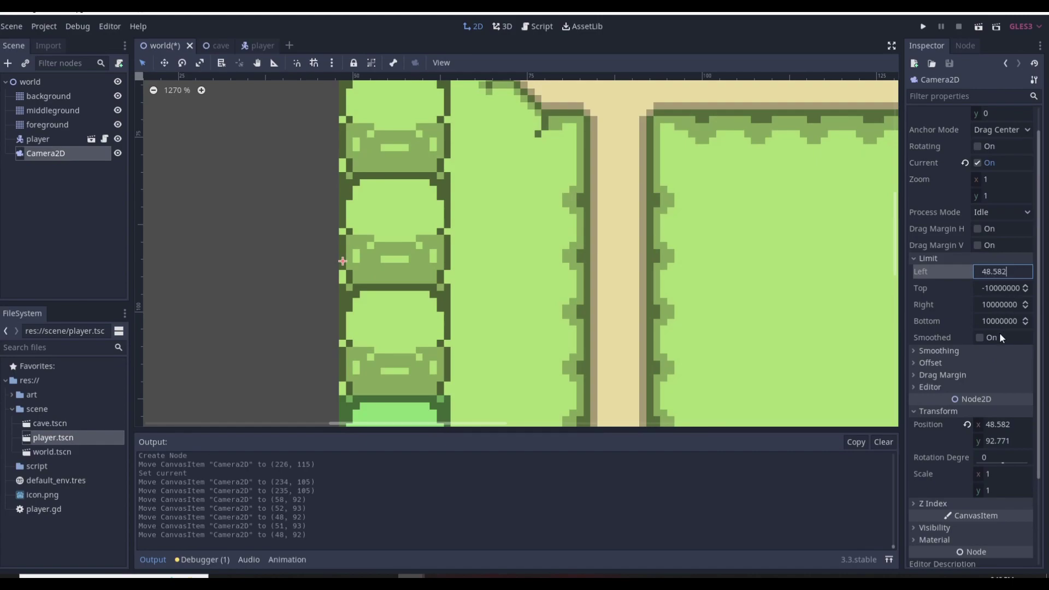
key("Return")
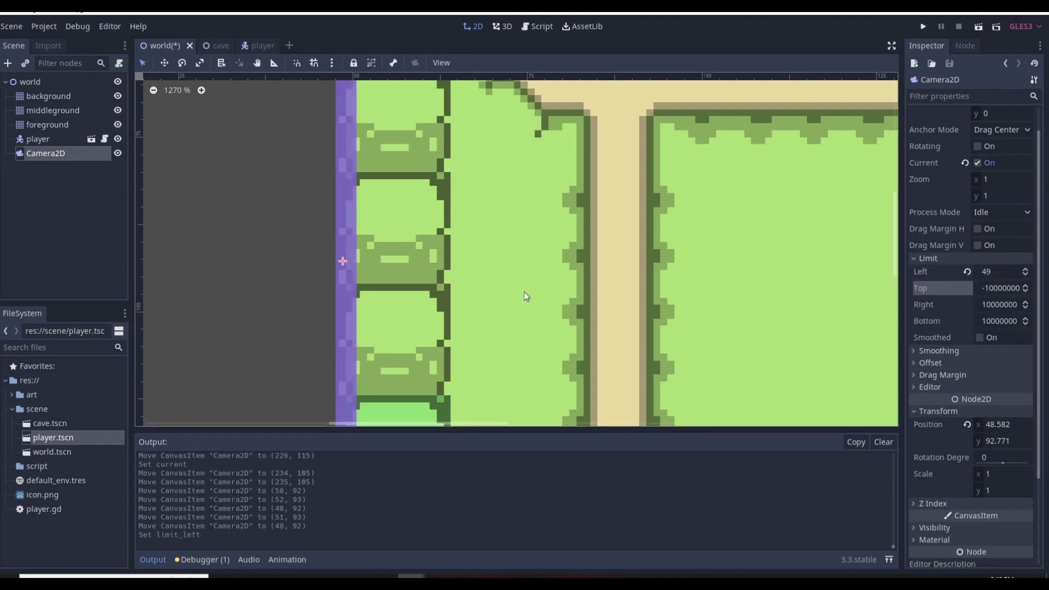
Move the Camera2D across the map to the right edge beside the tree column, at about (497, 107).
scroll(523, 296, "down", 8)
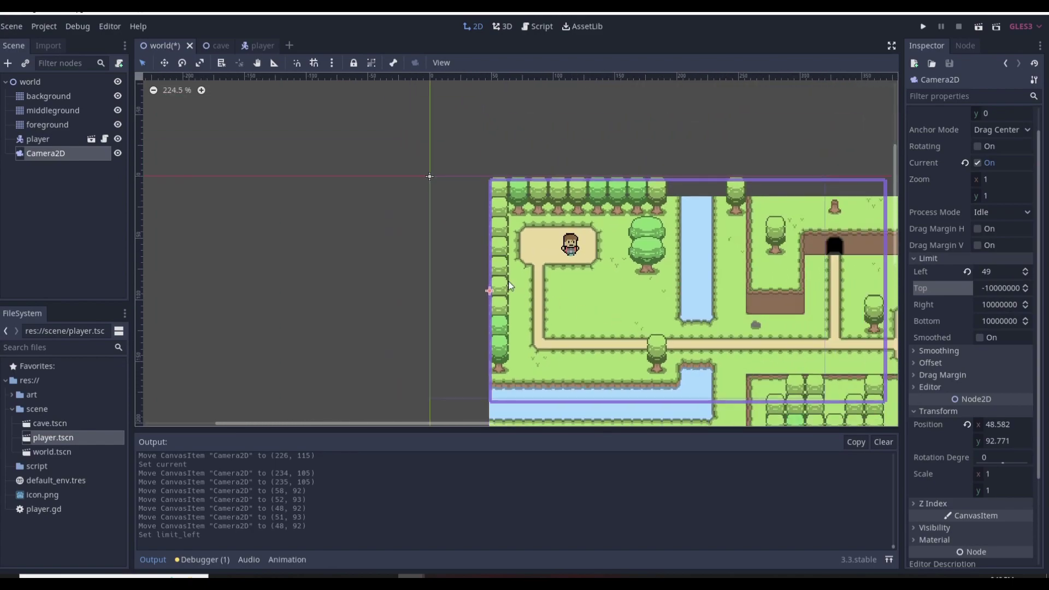
left_click_drag(487, 294, 703, 276)
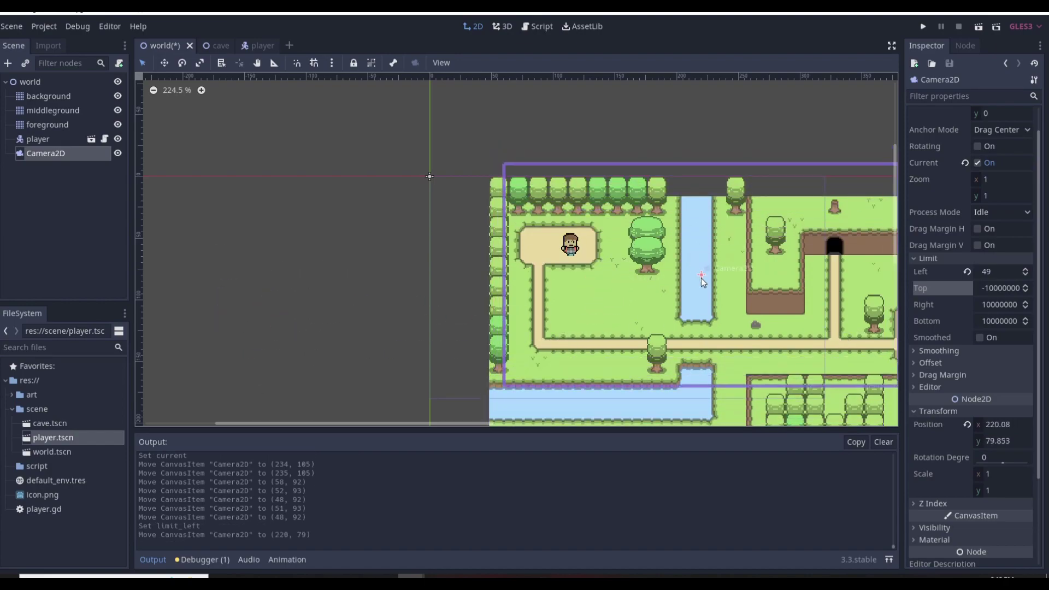
scroll(755, 284, "down", 6)
scroll(683, 273, "up", 6)
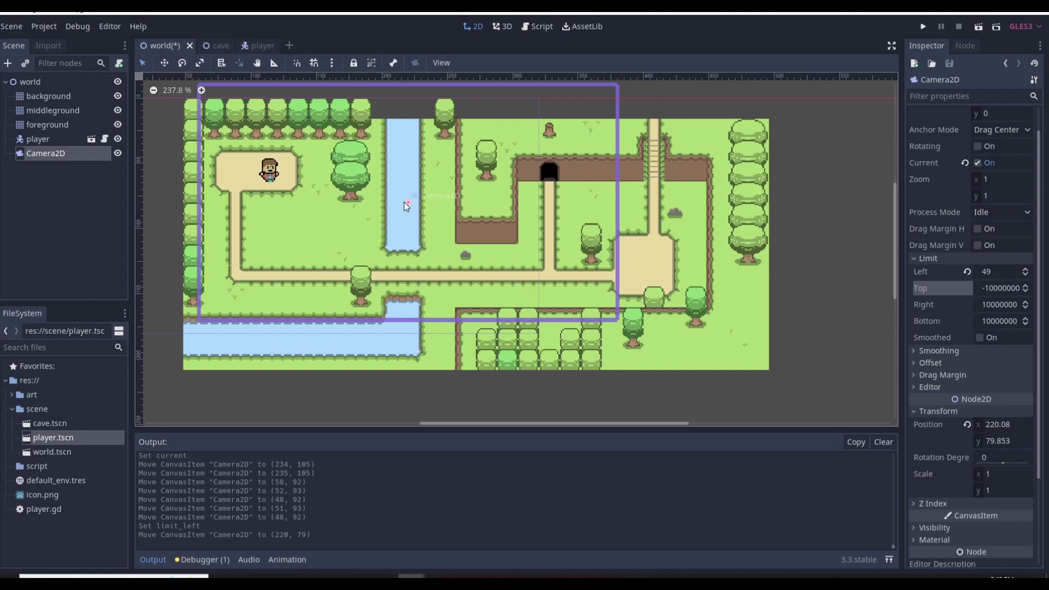
left_click_drag(407, 205, 773, 241)
scroll(773, 241, "up", 7)
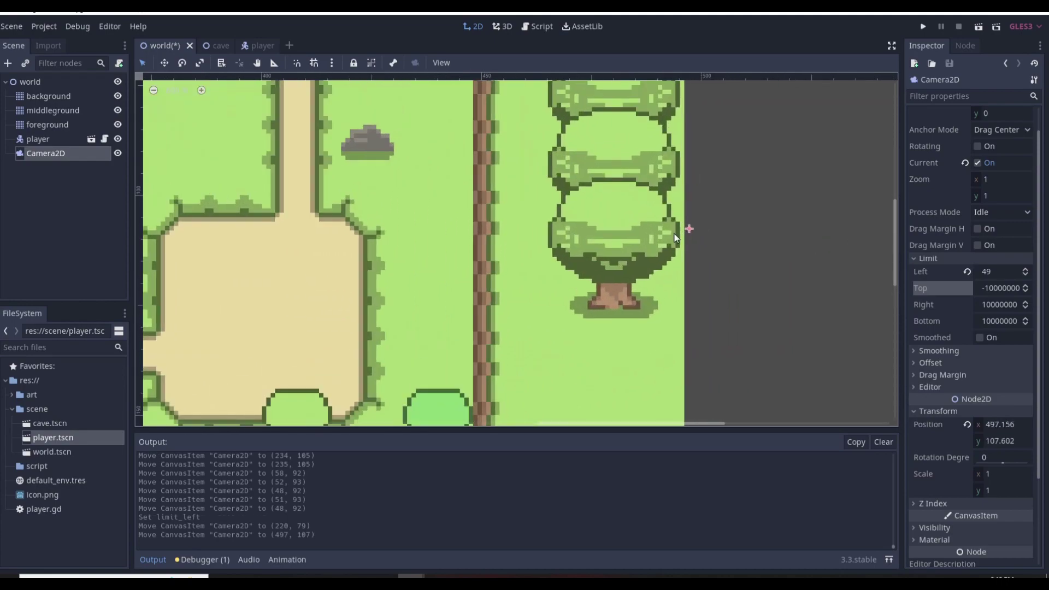
Align the camera with the map's right edge at x about 495.6 and set the right limit to 496.
scroll(676, 238, "up", 3)
left_click_drag(689, 228, 679, 225)
left_click(1018, 425)
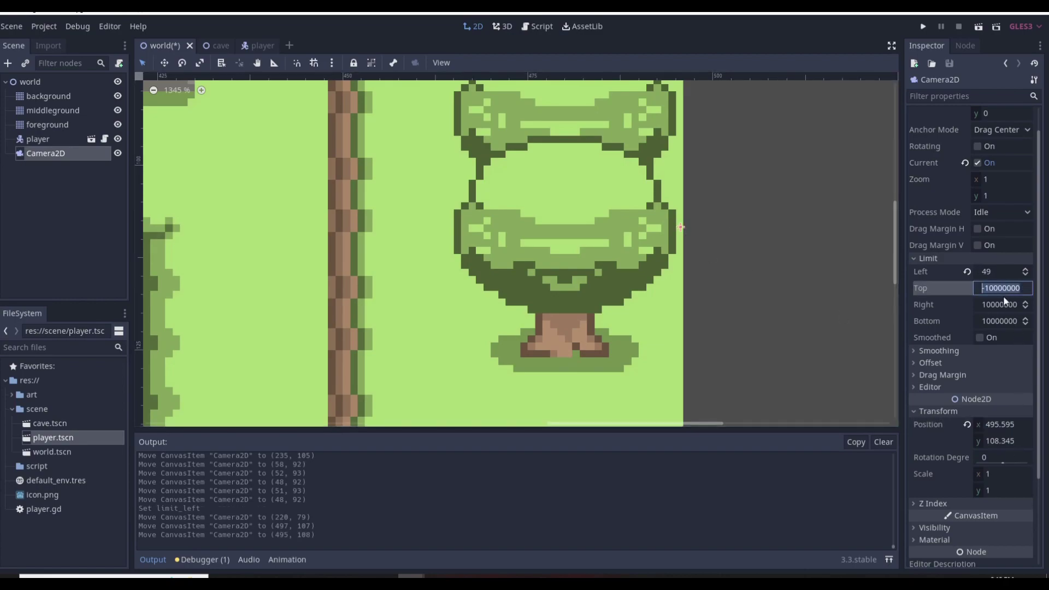
left_click(835, 267)
Move the Camera2D to the grass border at the map's upper edge, at y about 16.7.
scroll(758, 290, "down", 15)
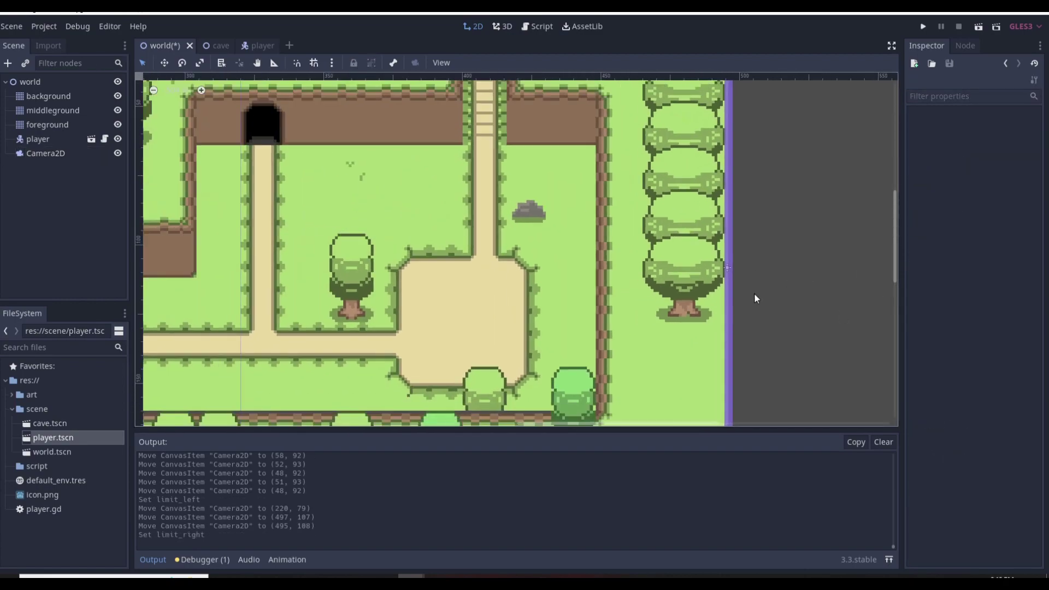
left_click_drag(743, 280, 560, 195)
scroll(535, 187, "up", 3)
scroll(533, 183, "up", 5)
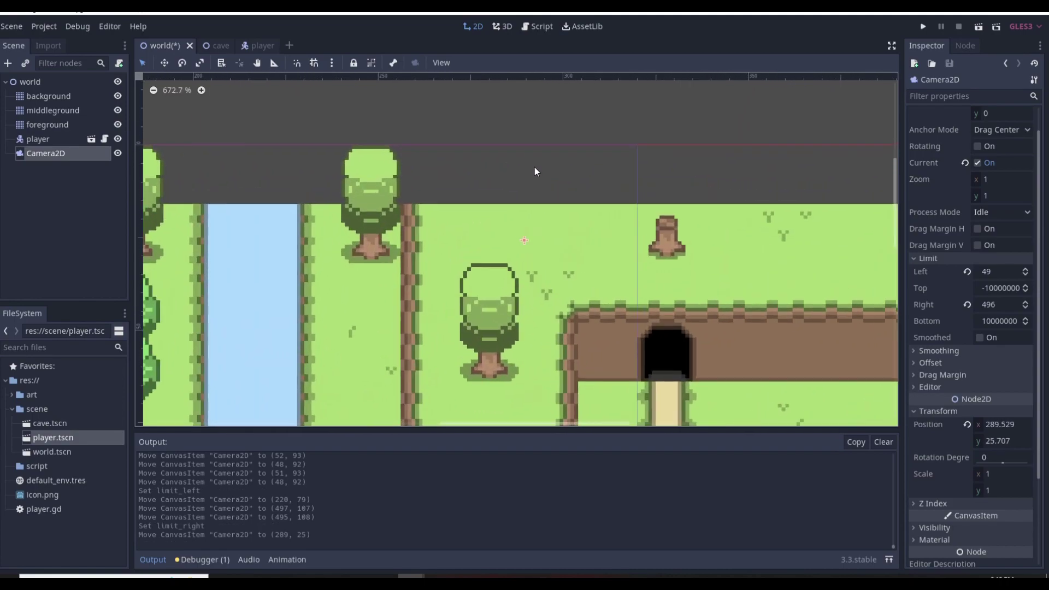
left_click_drag(520, 255, 525, 246)
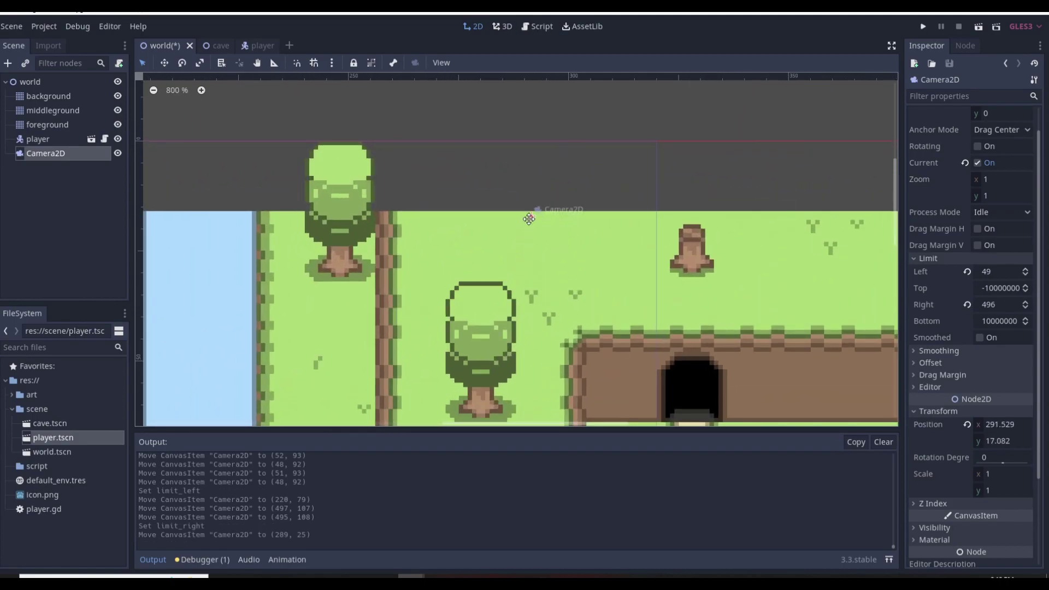
scroll(534, 214, "up", 3)
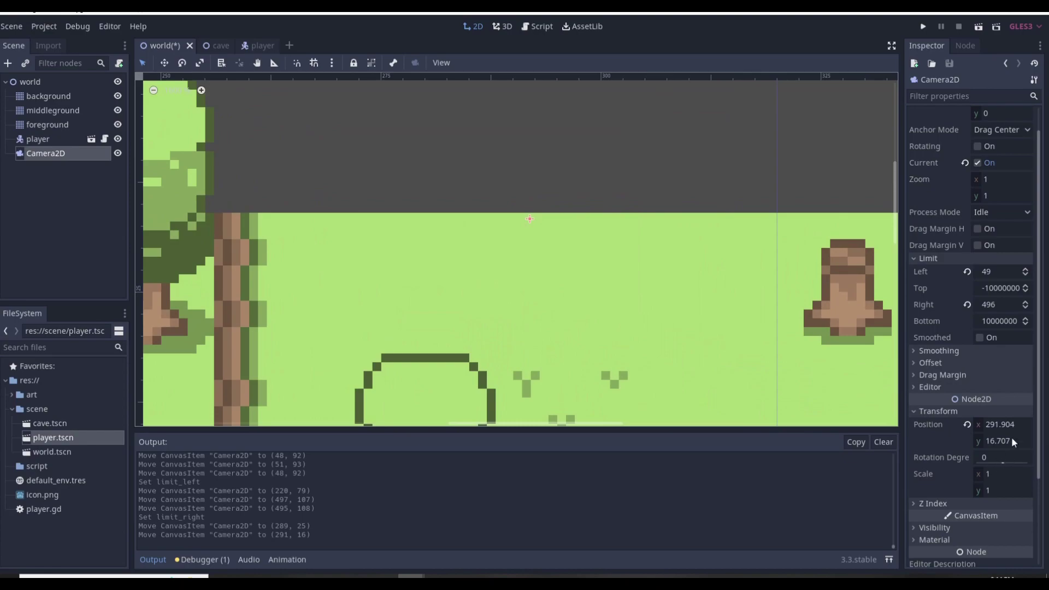
Set the camera's top limit to 17.
left_click(1011, 440)
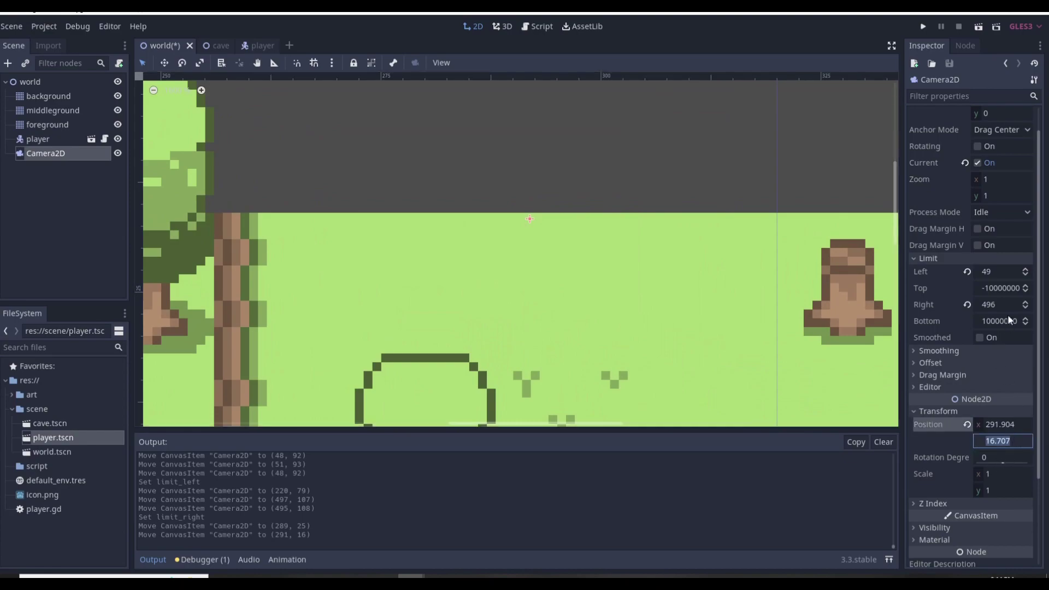
left_click(1005, 287)
type("17")
key("Return")
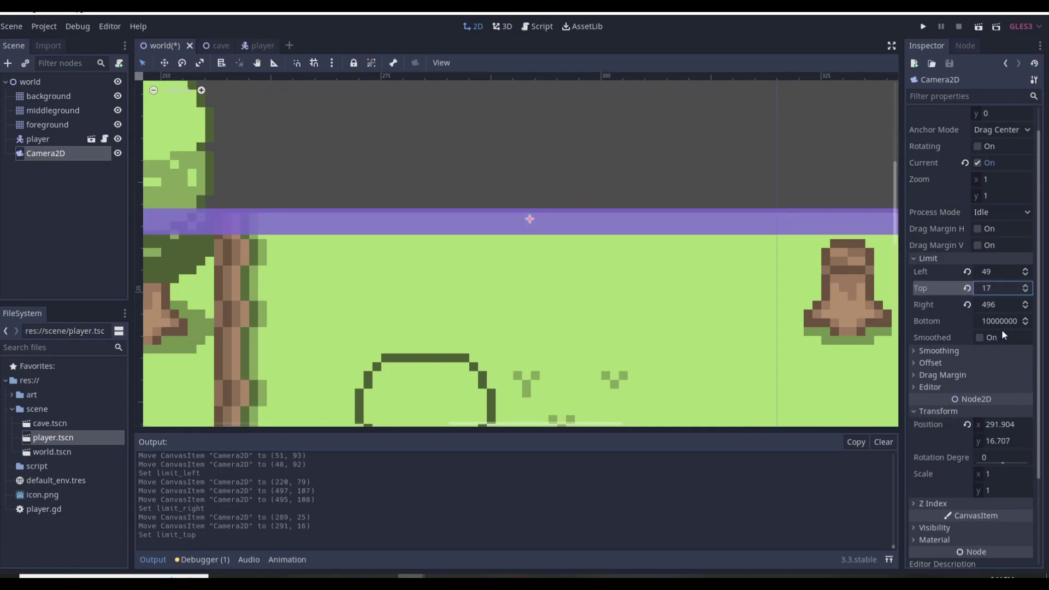
Move the Camera2D down to the map's lower edge beside the river, at y about 207.4.
scroll(598, 224, "down", 4)
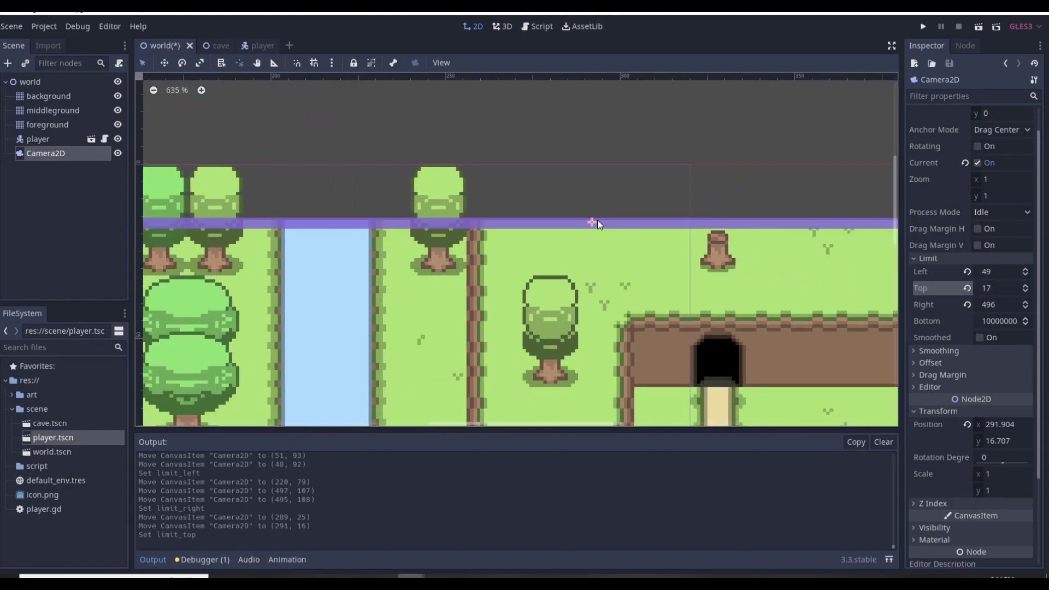
left_click_drag(577, 326, 581, 416)
scroll(593, 226, "down", 6)
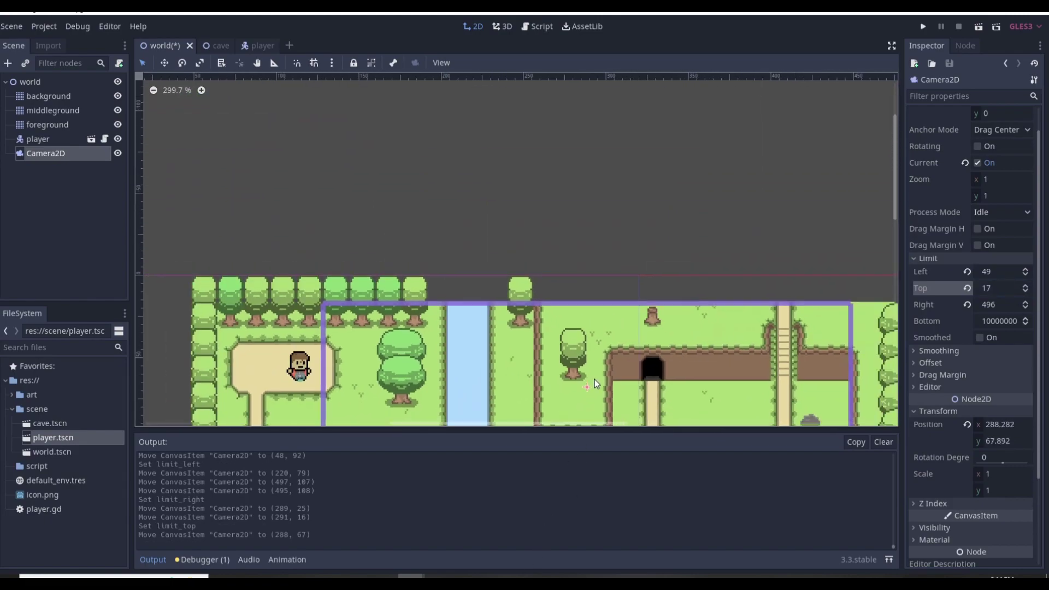
scroll(575, 353, "up", 3)
left_click_drag(603, 207, 536, 409)
scroll(535, 406, "down", 1)
scroll(533, 412, "up", 2)
scroll(546, 421, "down", 3)
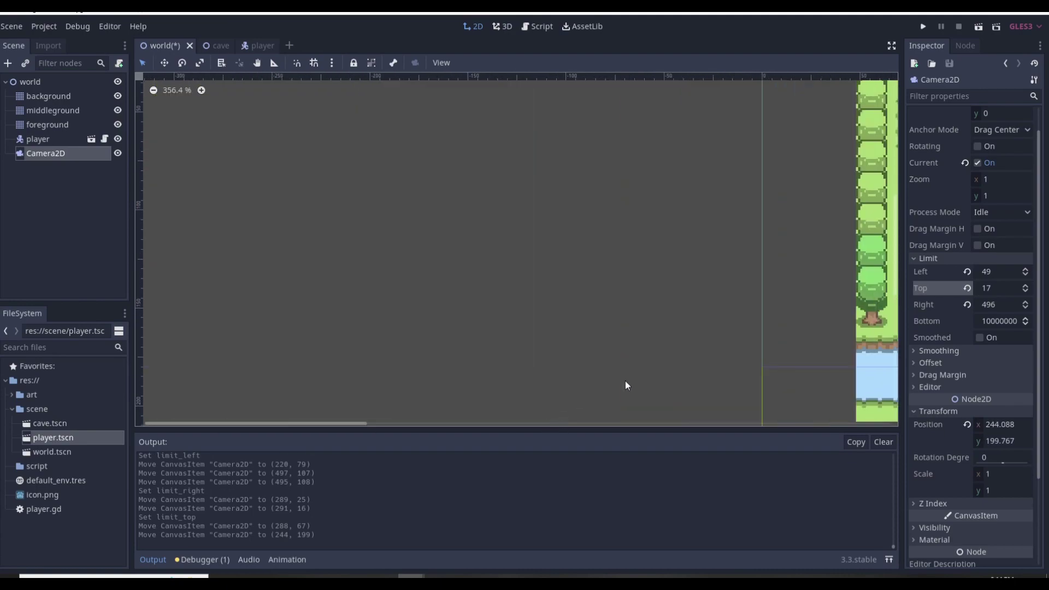
scroll(756, 377, "up", 3)
scroll(656, 402, "up", 6)
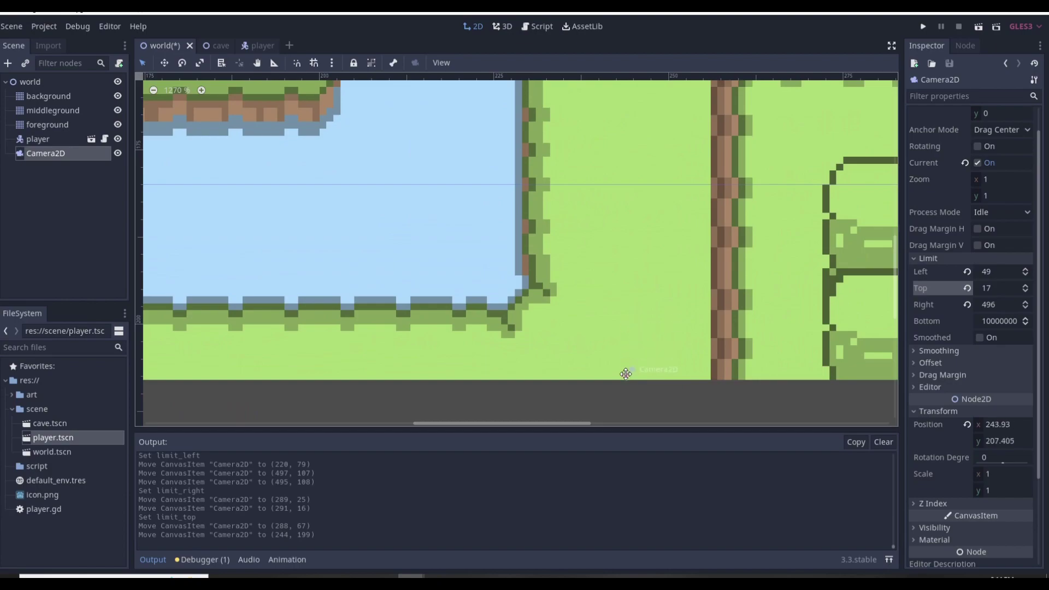
left_click_drag(625, 374, 626, 376)
Set the camera's bottom limit to its current y position, 207.405, and enable Smoothed for the limits.
left_click(1016, 439)
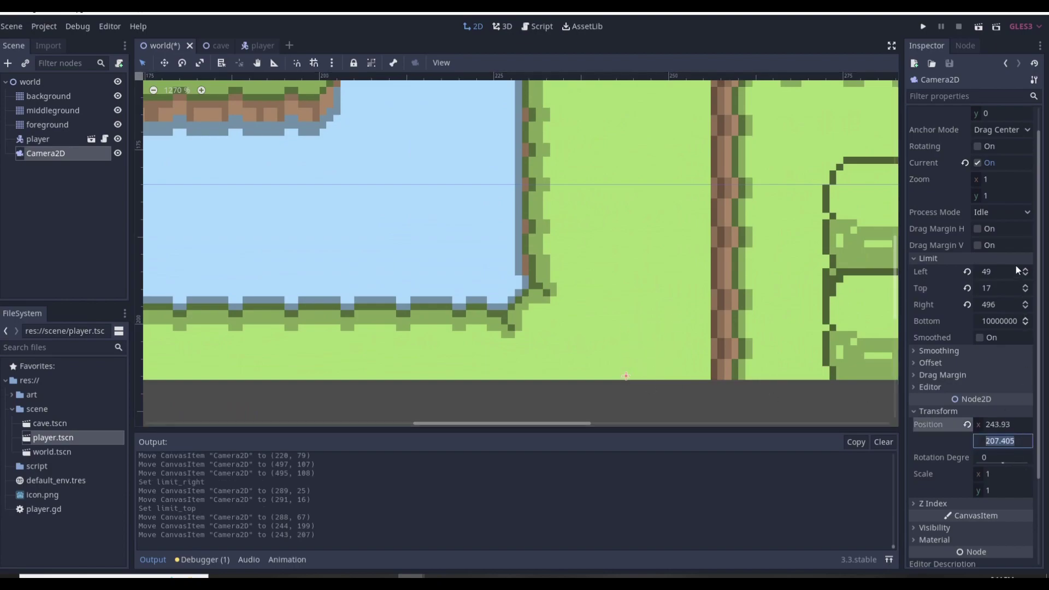
left_click(996, 319)
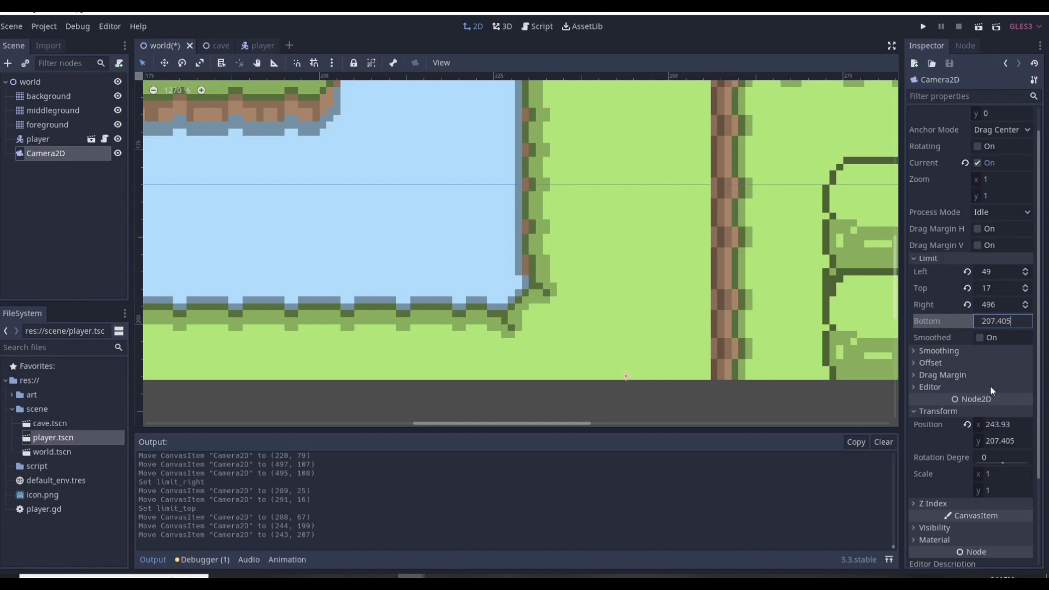
left_click(981, 338)
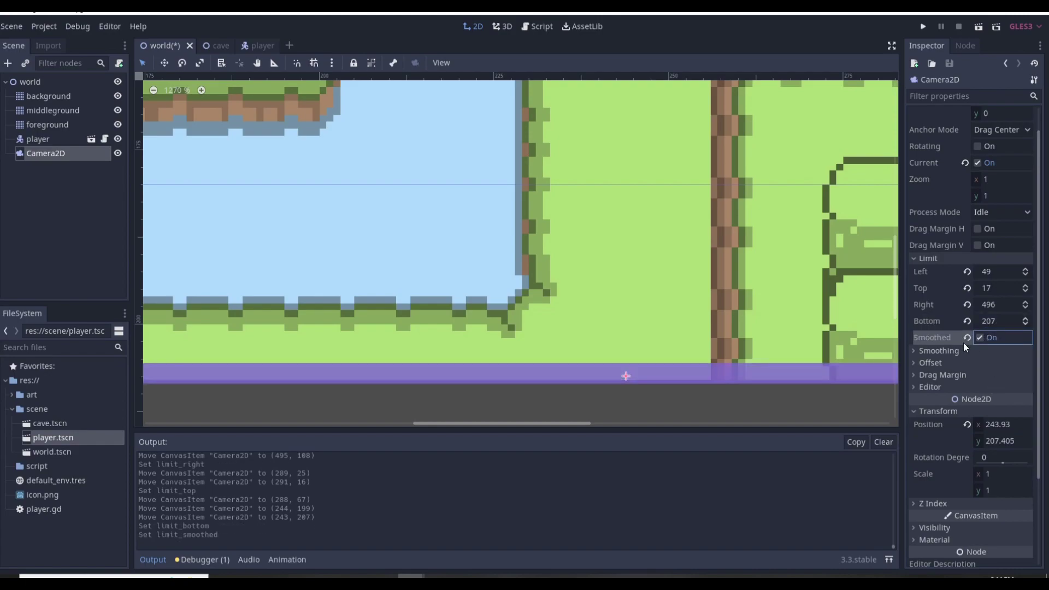
Move the Camera2D around the map to test its limits, placing it beside the vertical river at about (199, 109).
scroll(605, 287, "down", 5)
scroll(605, 288, "down", 4)
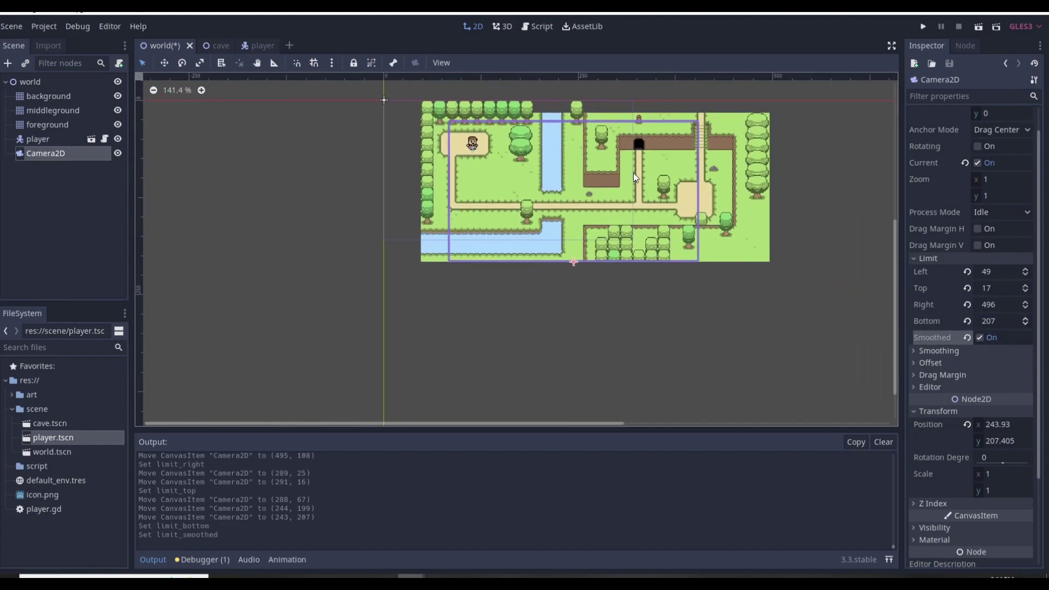
left_click_drag(564, 280, 291, 201)
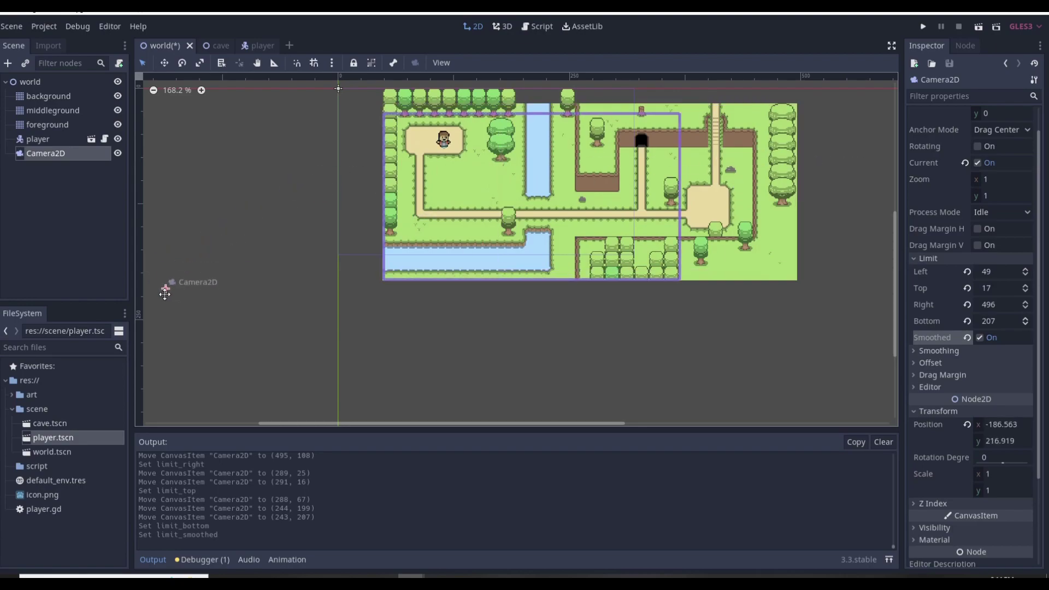
left_click_drag(121, 202, 200, 99)
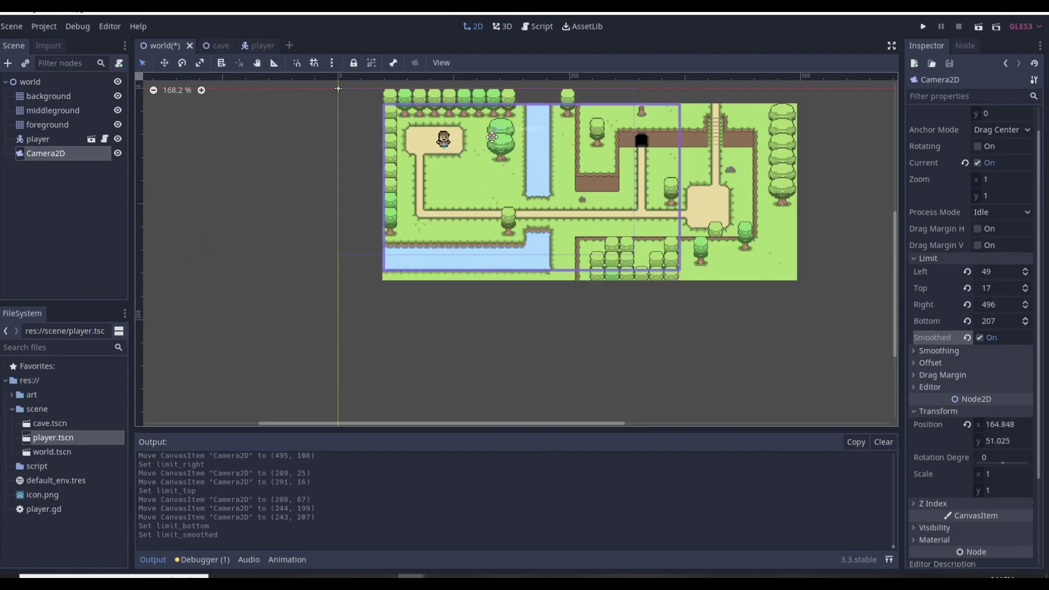
left_click_drag(491, 137, 449, 148)
left_click_drag(476, 188, 522, 194)
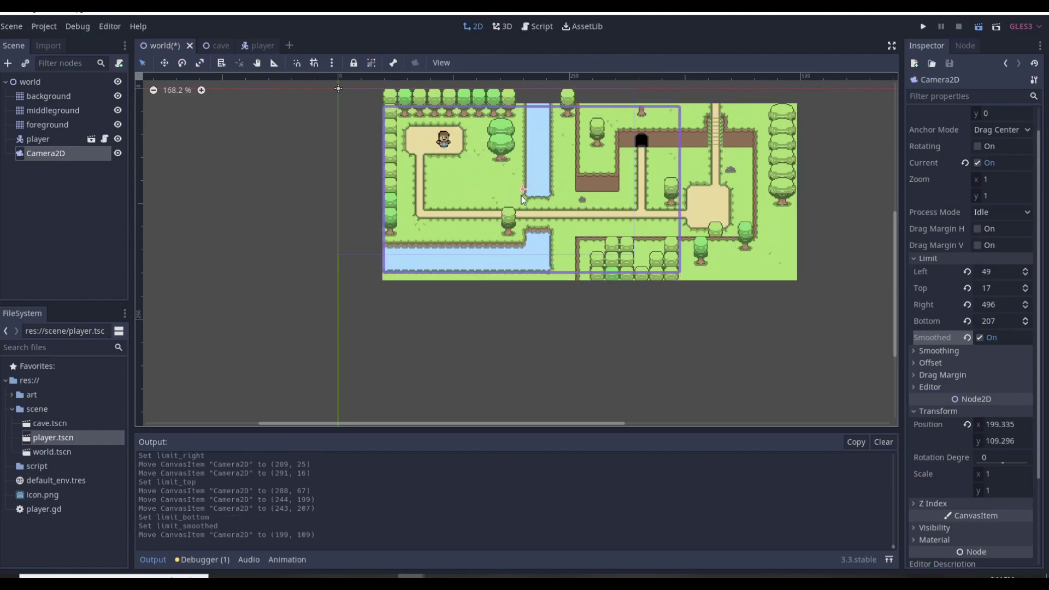
Run the game, walk the player along the path past the river to check whether the camera follows, and close the game.
key("F5")
key("Right")
key("Down")
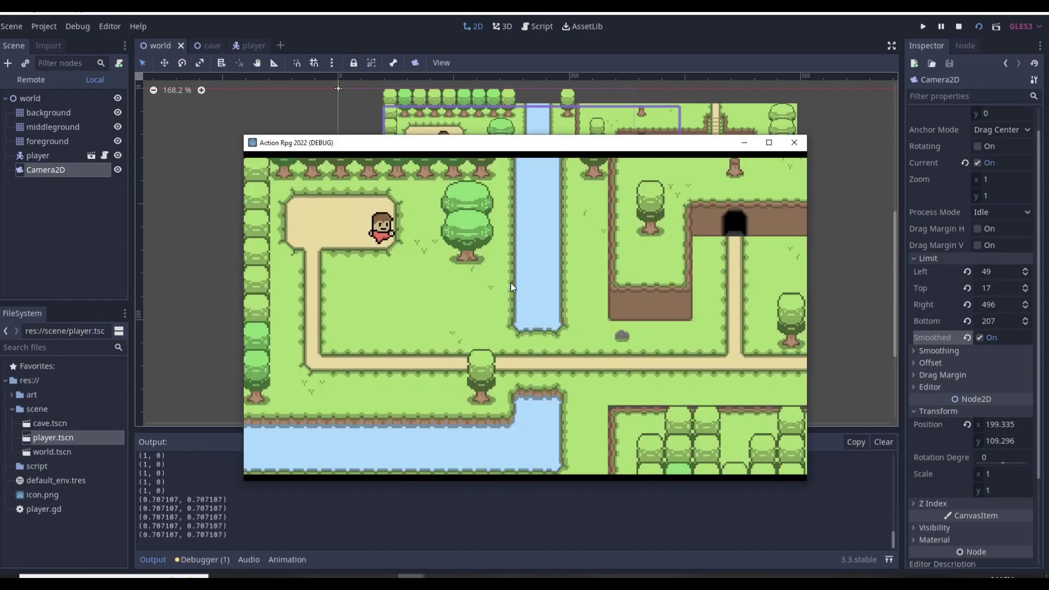
key("Right")
key("Right")
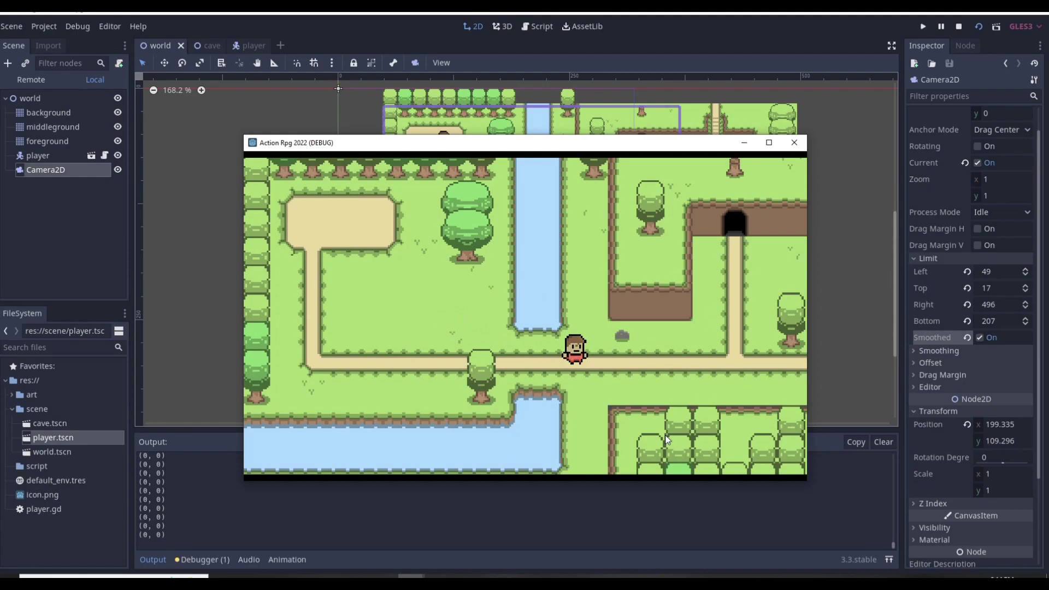
left_click(799, 147)
Move the Camera2D to about (152, 55) and rerun the game, walking the player down and along the lower path.
left_click_drag(533, 188, 484, 153)
key("F5")
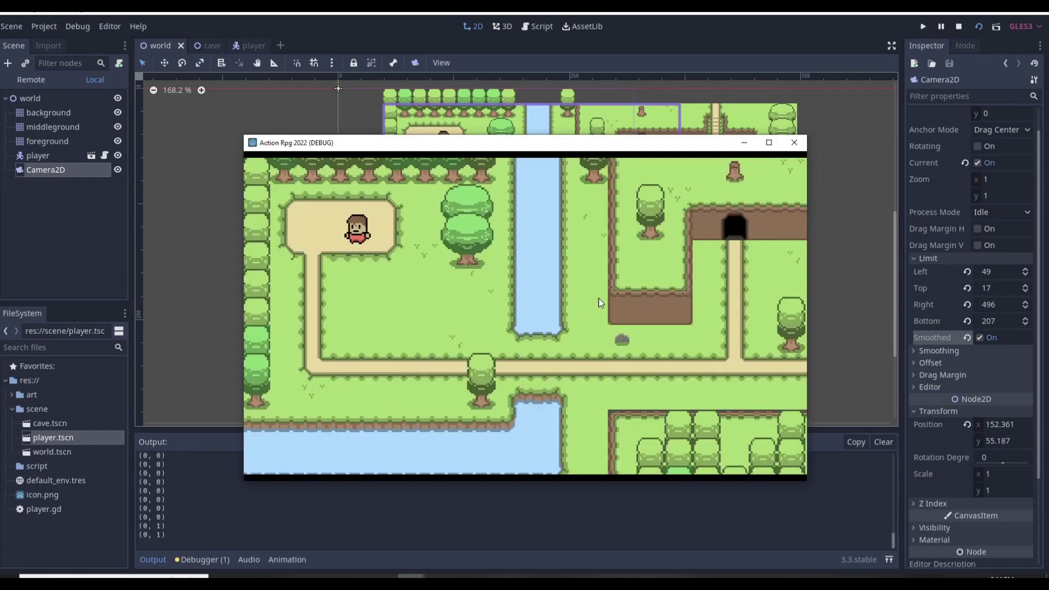
key("Right")
key("Down")
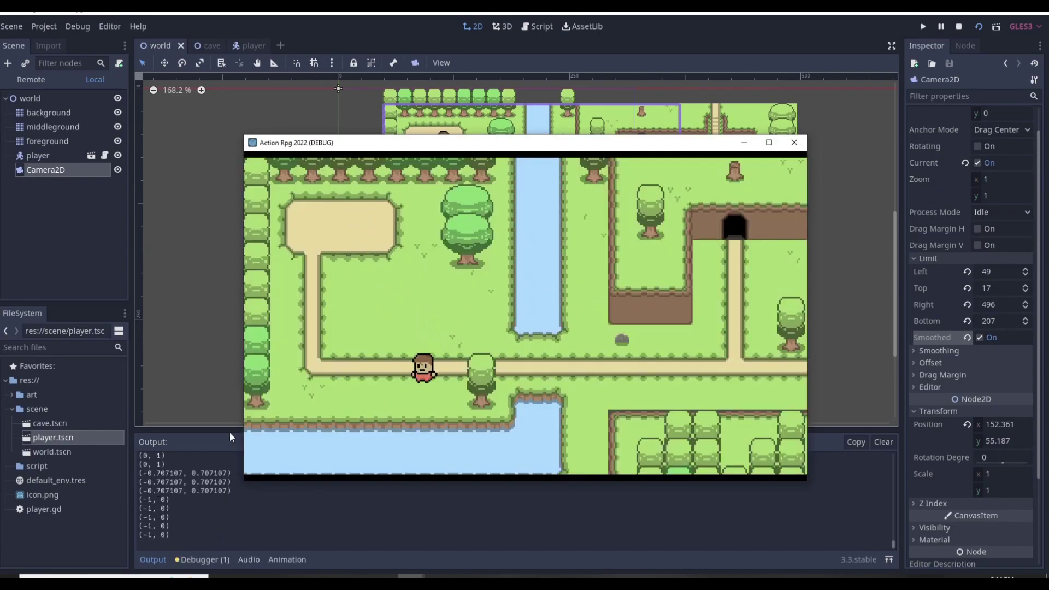
key("Left")
key("Right")
key("Right")
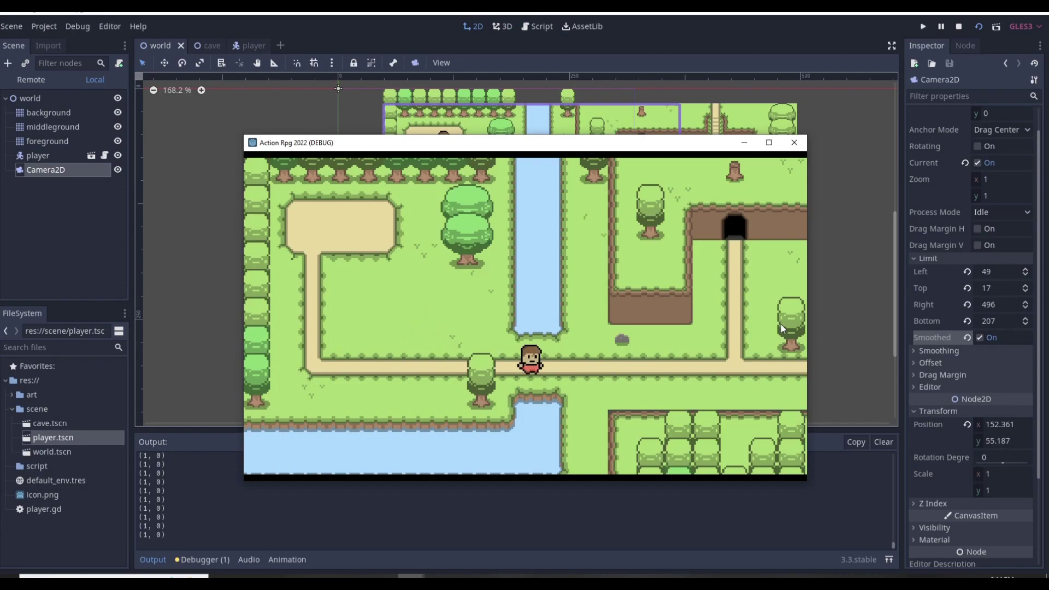
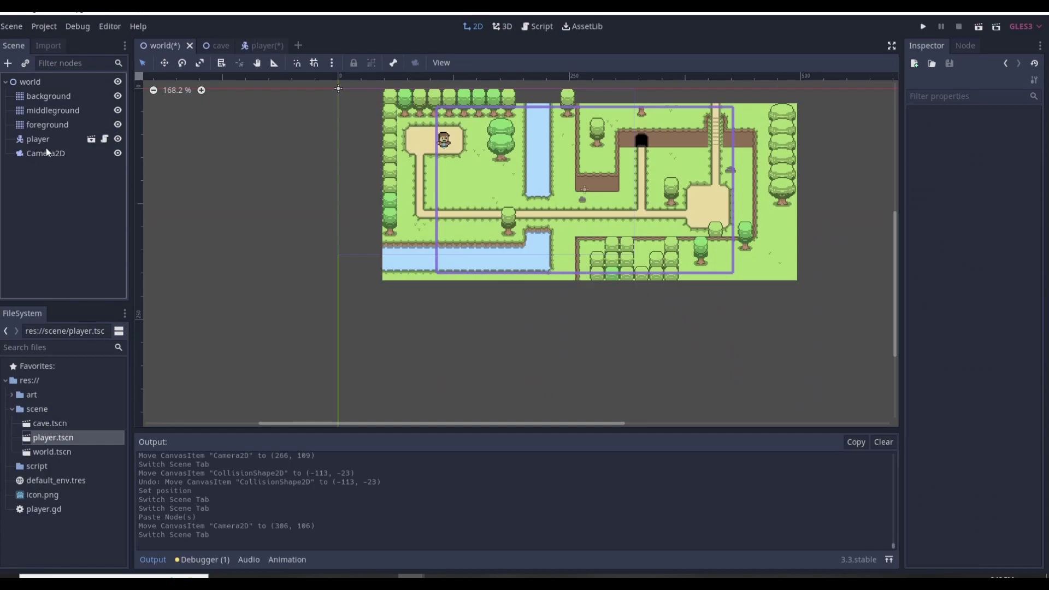
Delete the Camera2D node from the world scene.
left_click(49, 154)
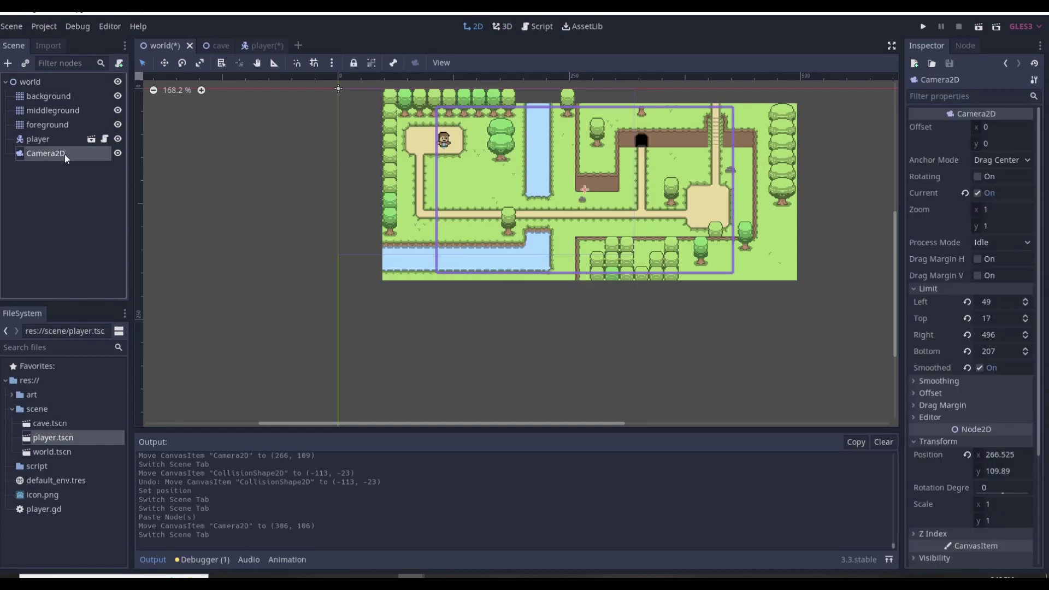
key("Delete")
left_click(500, 306)
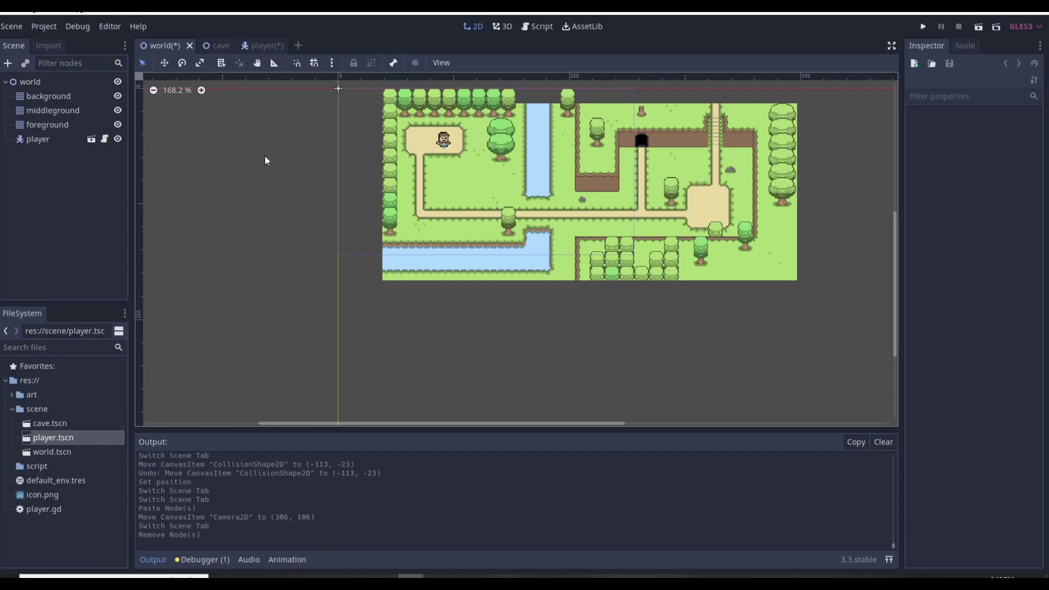
Run the game without the world scene's own camera, walk the player to test the view, and close the game.
key("F5")
key("Left")
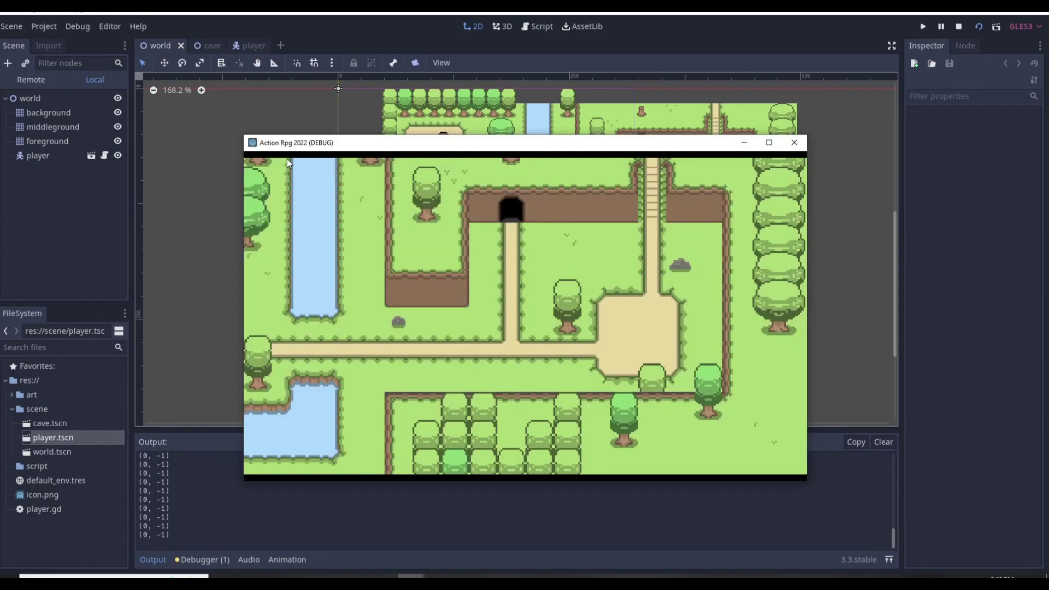
key("Right")
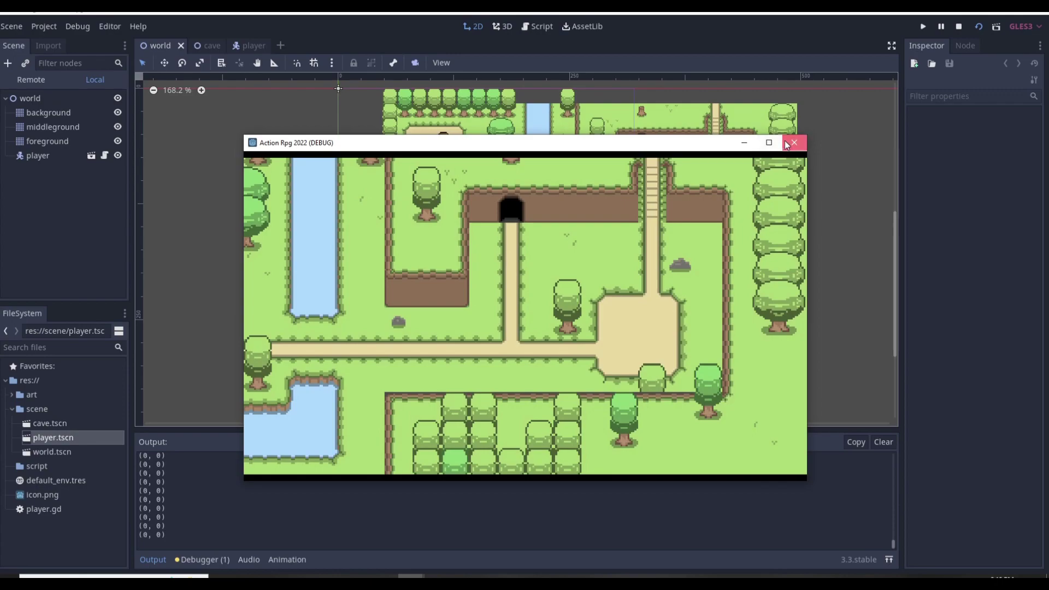
left_click(790, 141)
Compare the camera frame in the world and player scenes, and move the player root in the player scene to about (296, 119).
left_click(253, 47)
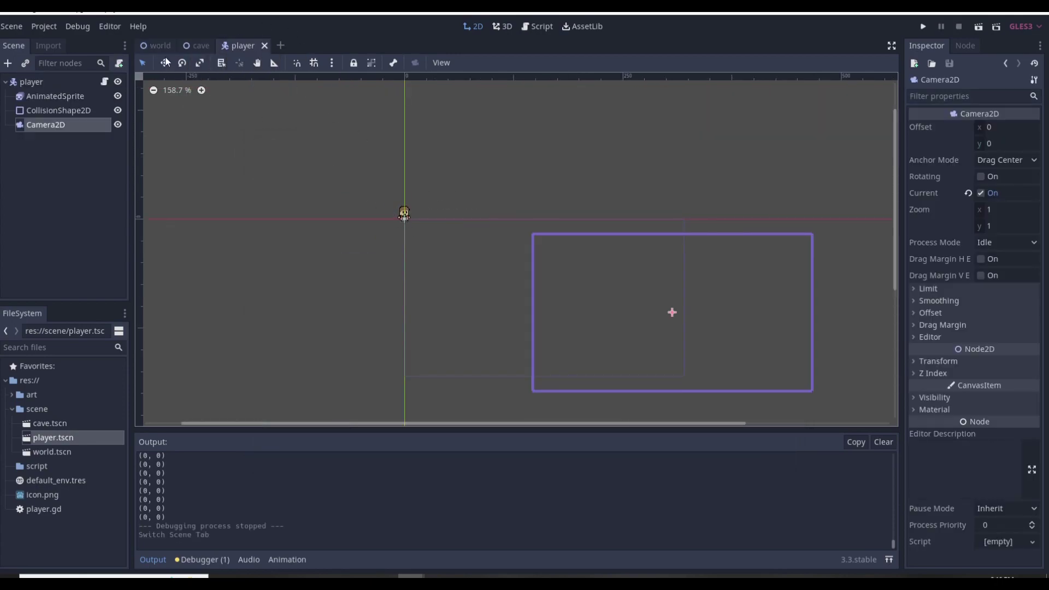
mouse_move(167, 52)
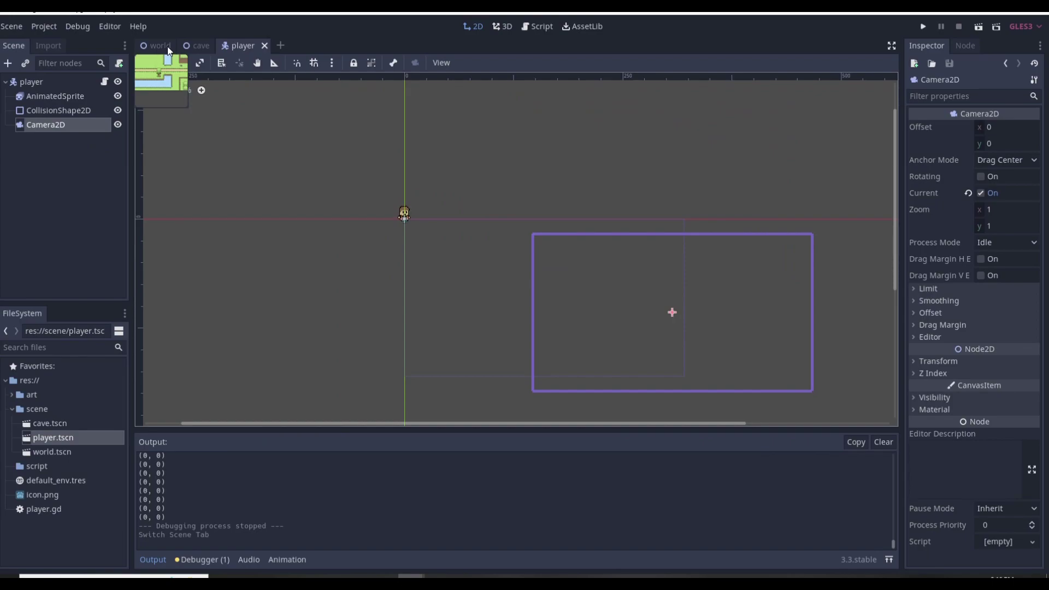
left_click(167, 49)
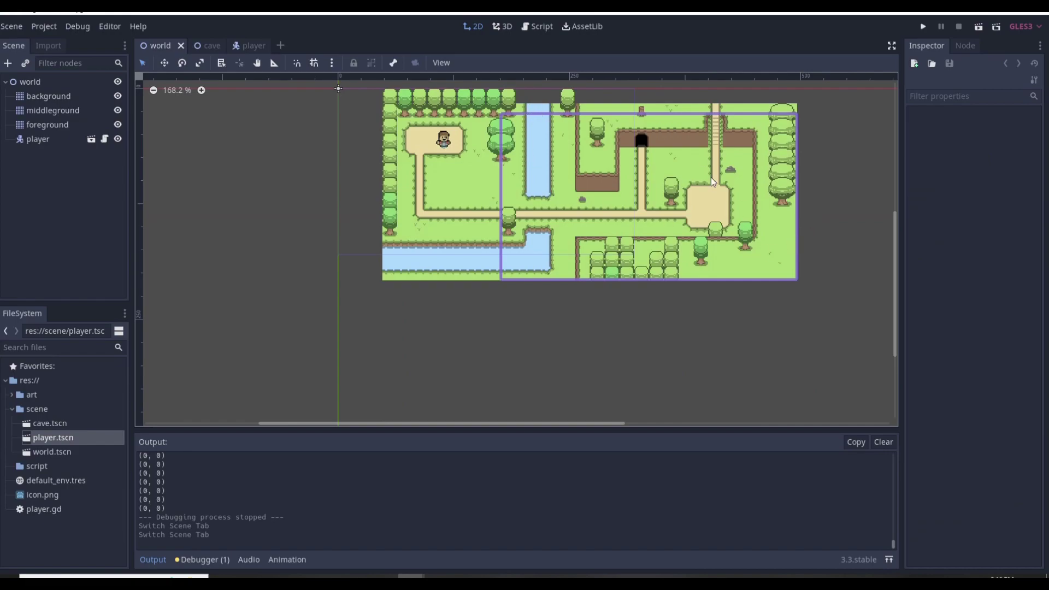
left_click(246, 45)
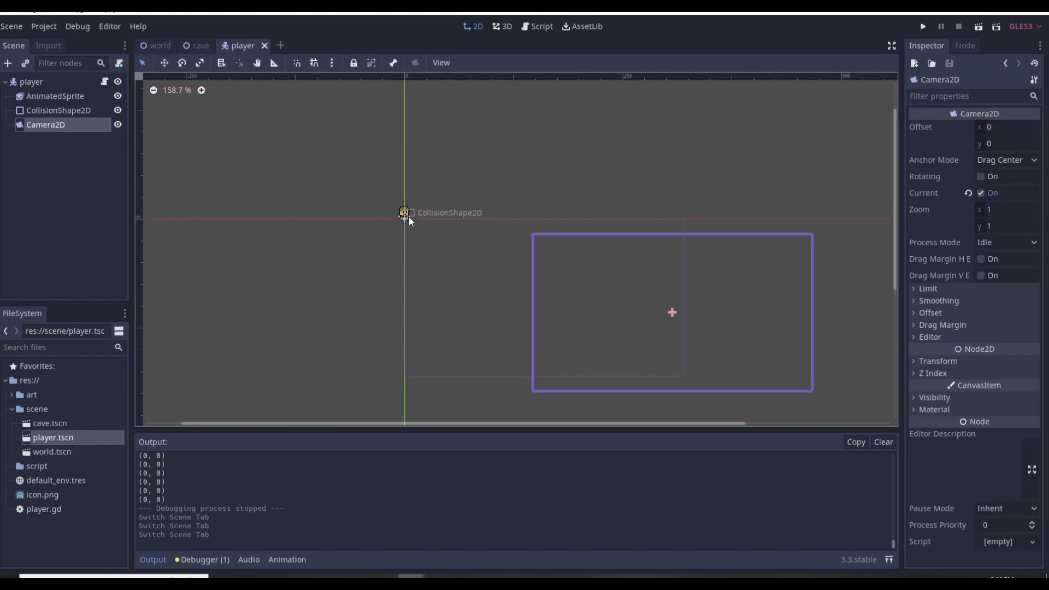
scroll(405, 220, "up", 1)
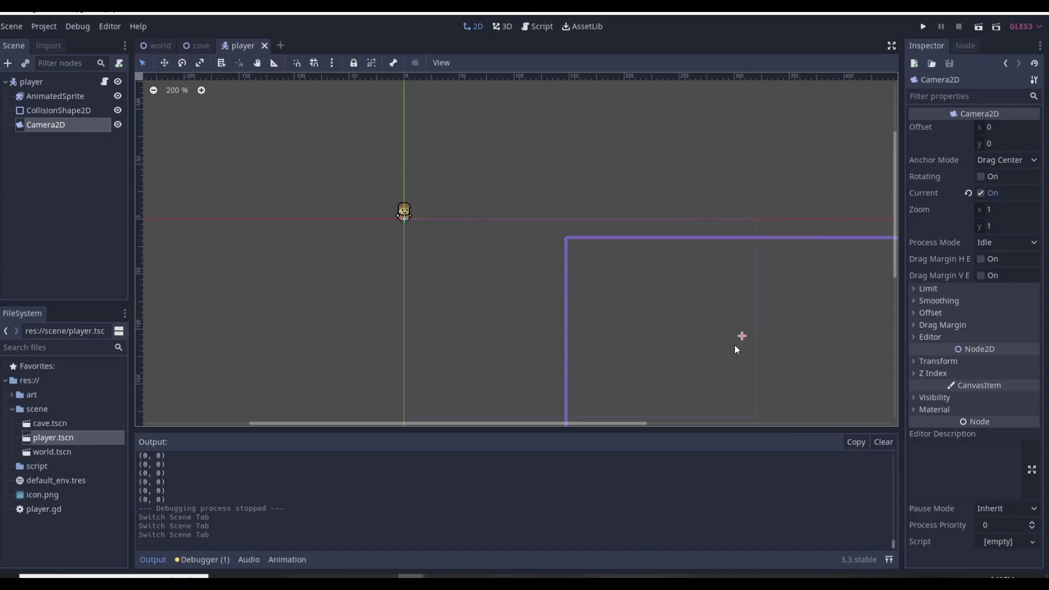
left_click_drag(423, 192, 514, 249)
Centre the player scene's Camera2D on the player sprite, at about (-1, 0).
left_click(54, 130)
scroll(524, 204, "down", 10)
scroll(513, 249, "up", 2)
scroll(656, 273, "up", 12)
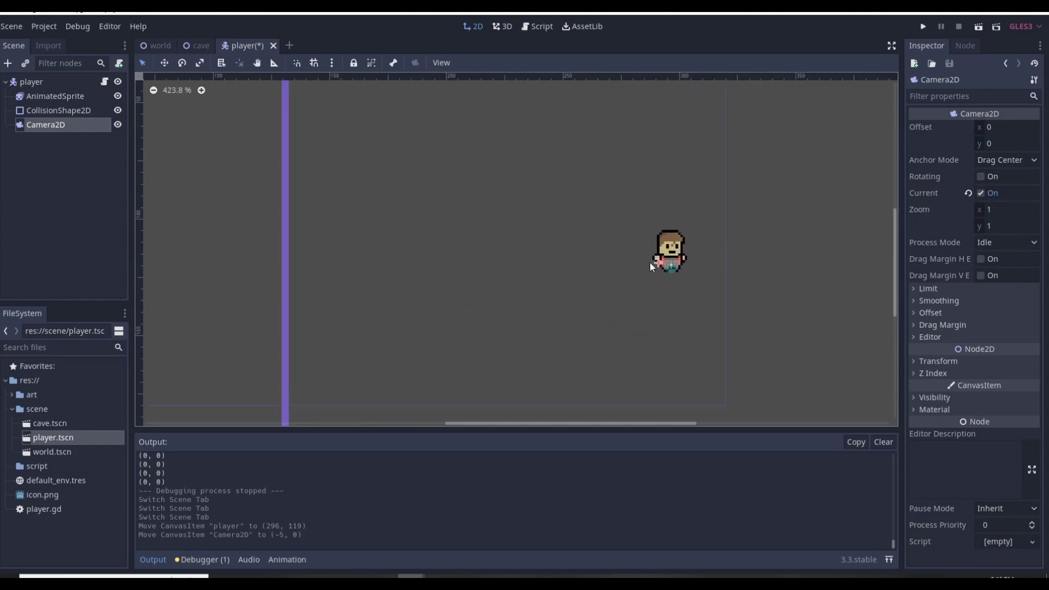
left_click_drag(665, 275, 675, 275)
scroll(774, 320, "down", 3)
scroll(769, 320, "down", 12)
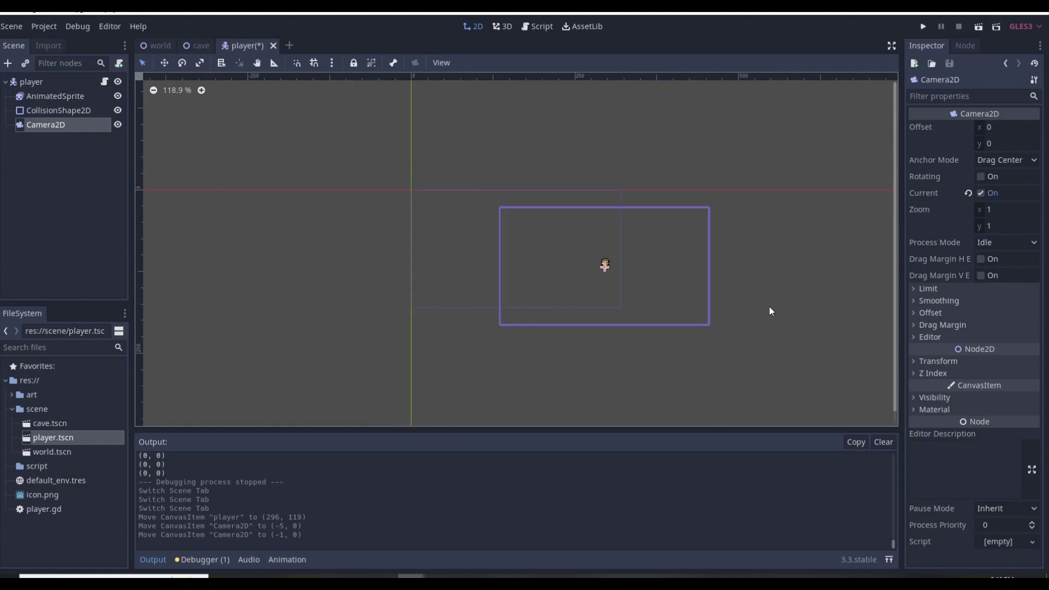
Run the game from the world scene and walk the player east along the path and up towards the stairs.
left_click(156, 44)
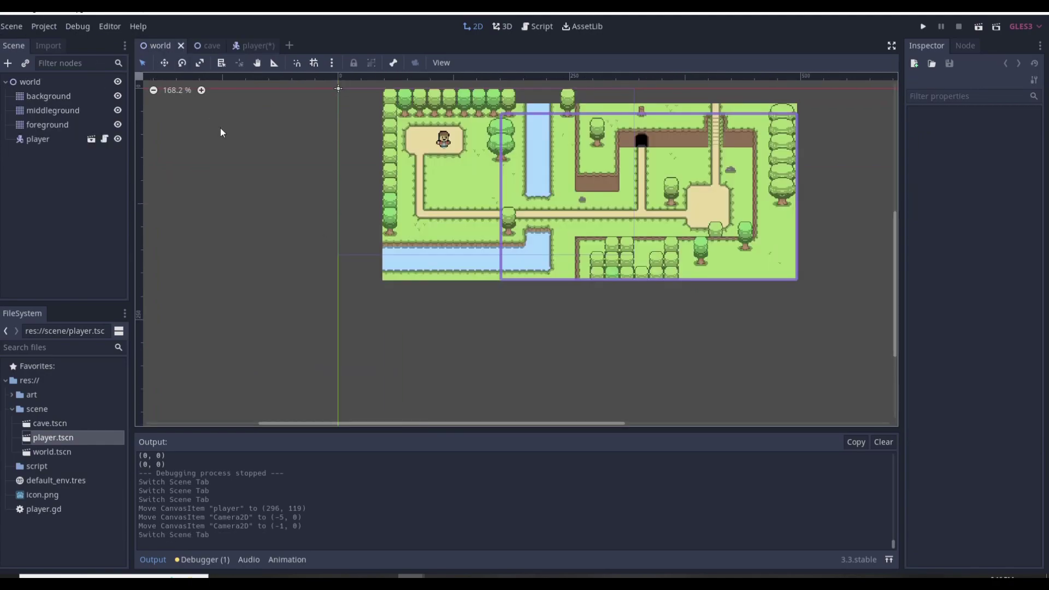
key("F5")
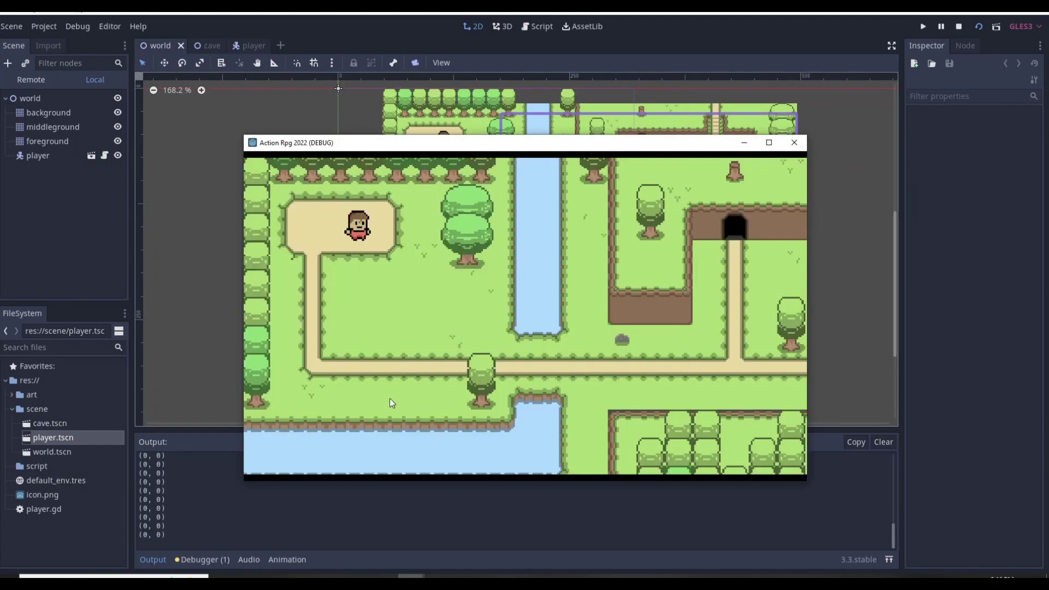
key("Down")
key("Right")
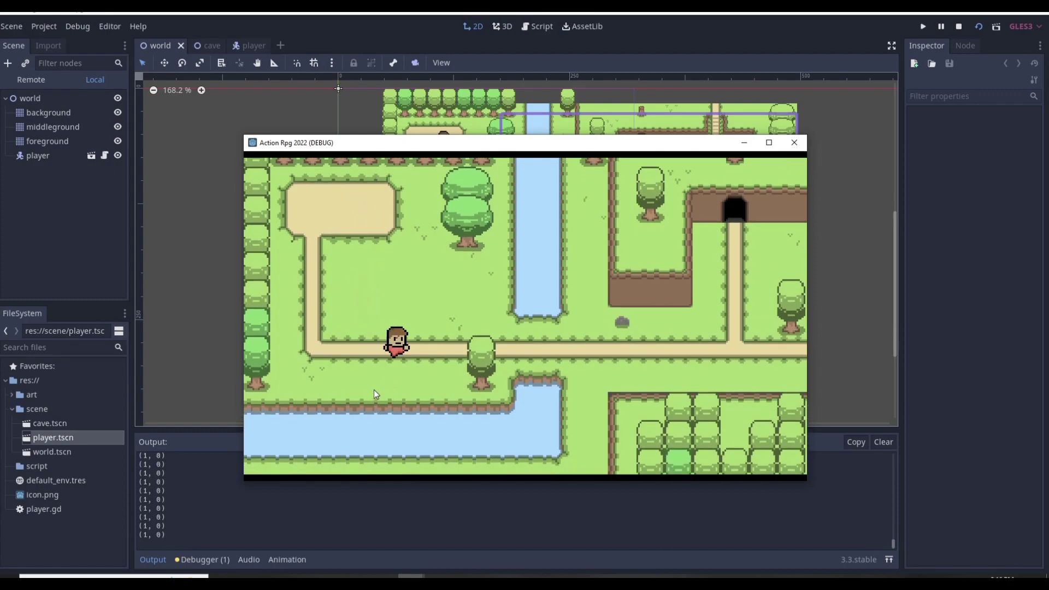
key("Down")
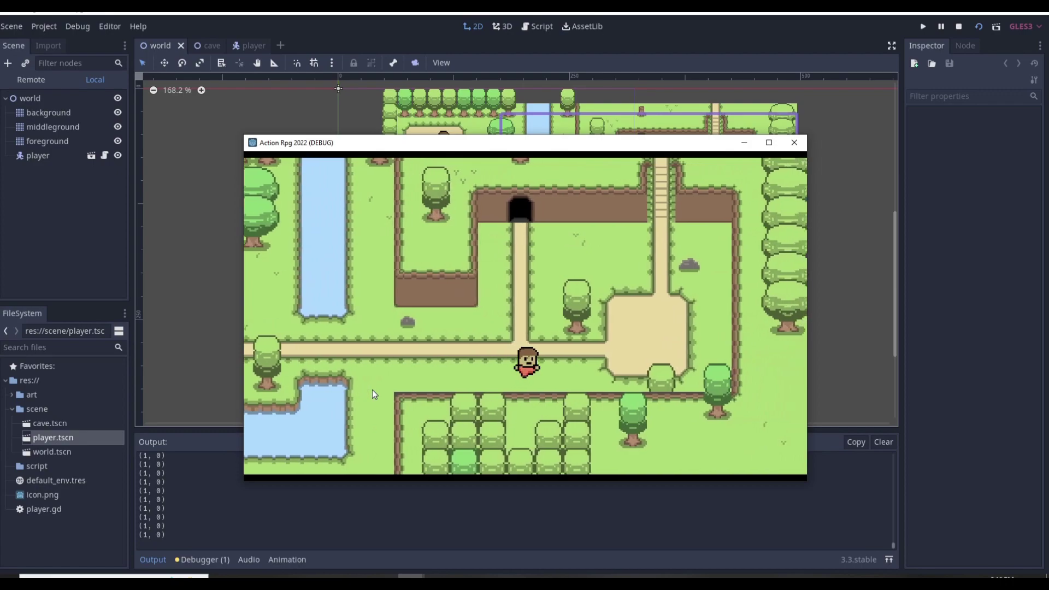
key("Up")
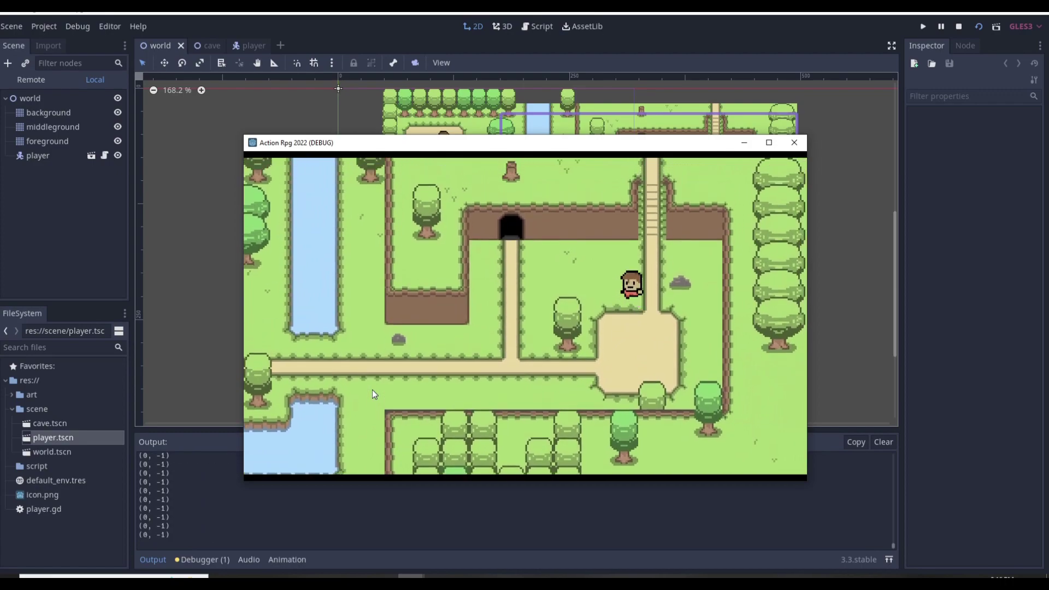
Walk the player back west past the river and east again to the sandy clearing, checking how the camera follows.
key("Left")
key("Down")
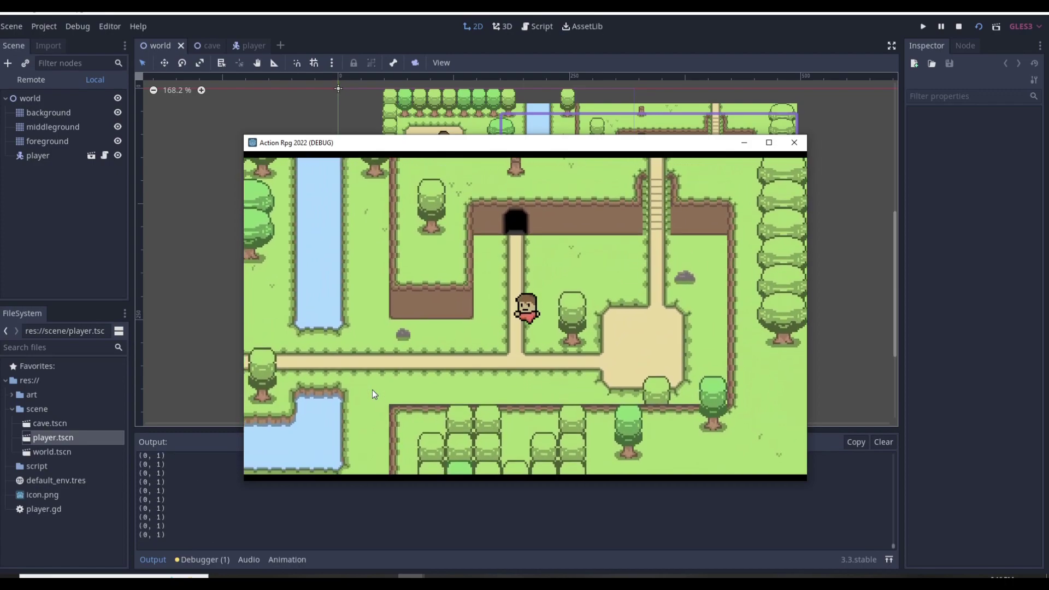
key("Left")
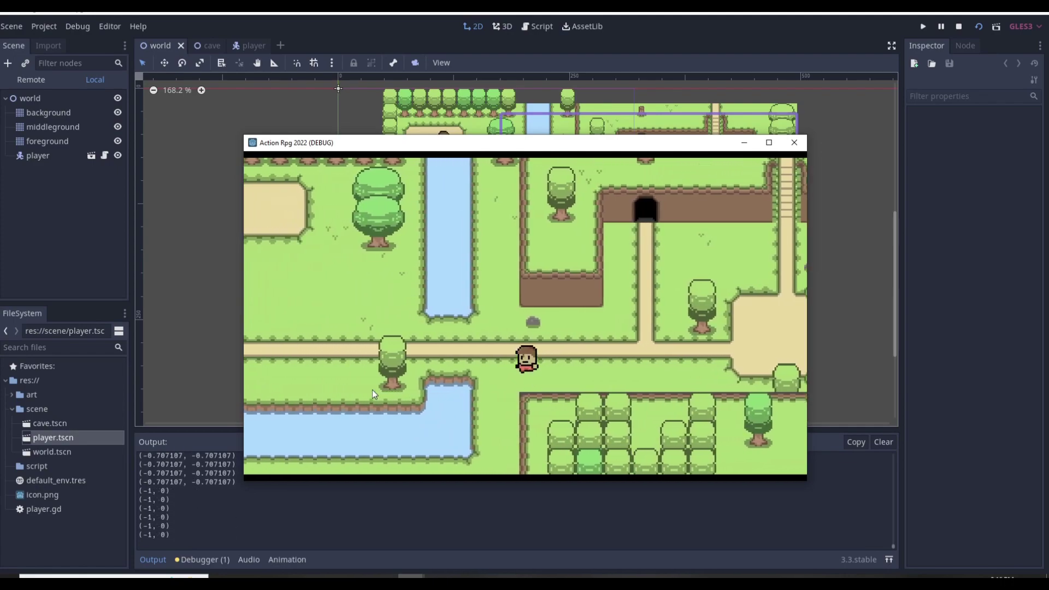
key("Up")
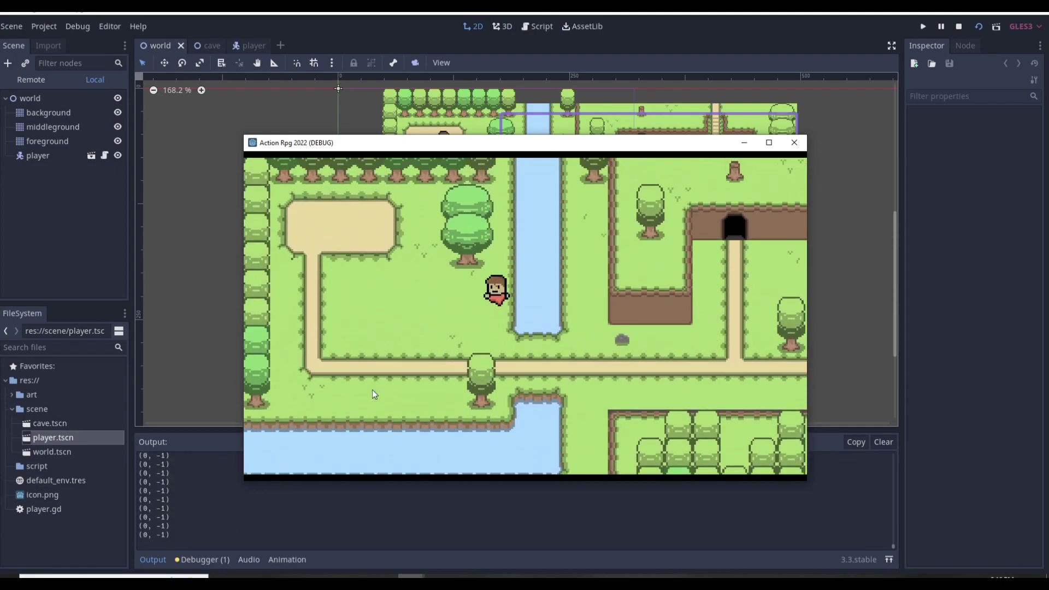
key("Down")
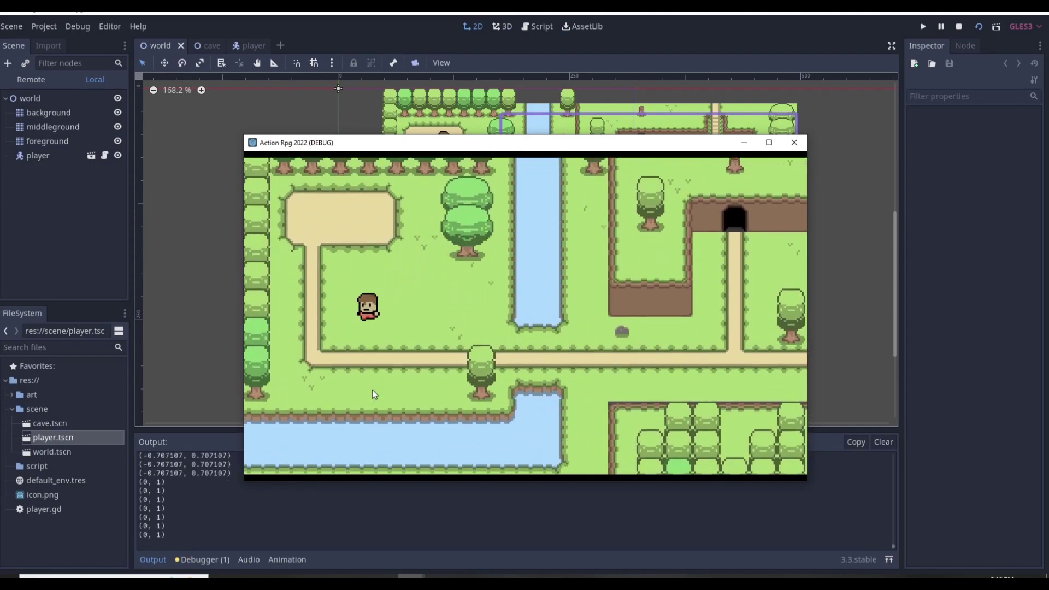
key("Down")
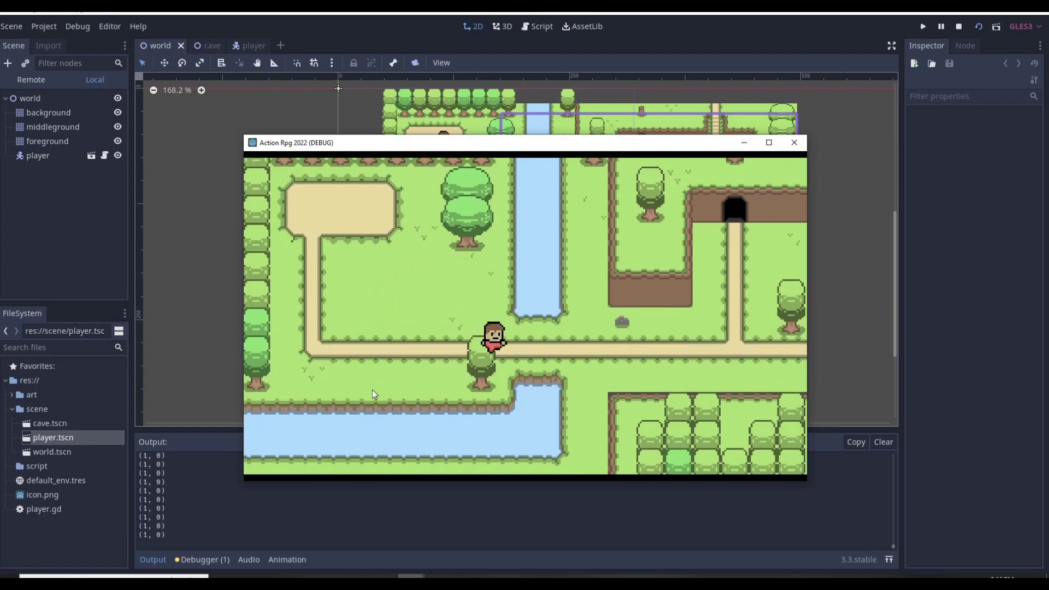
key("Left")
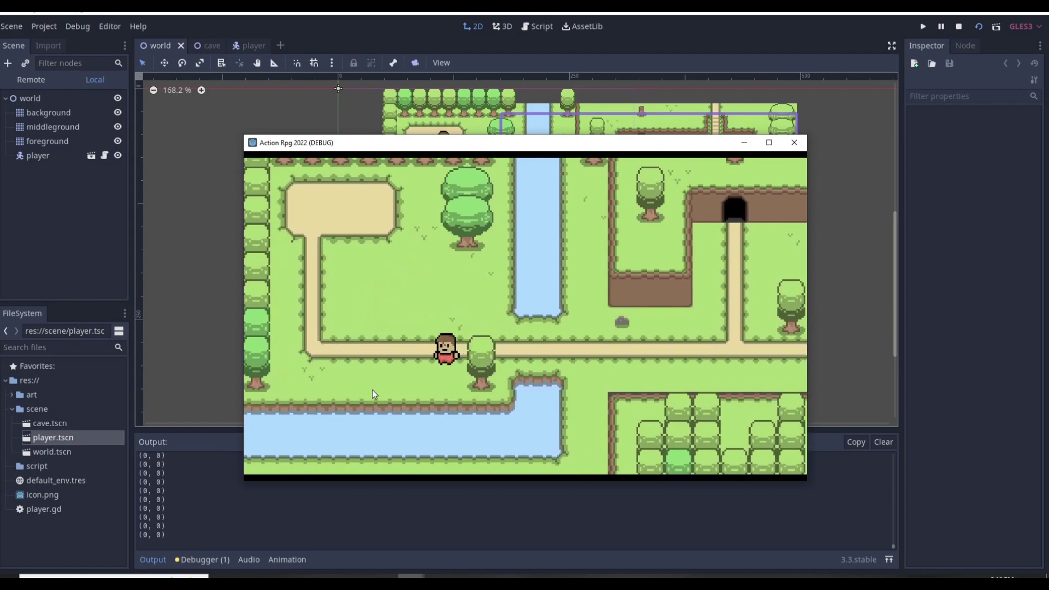
key("Right")
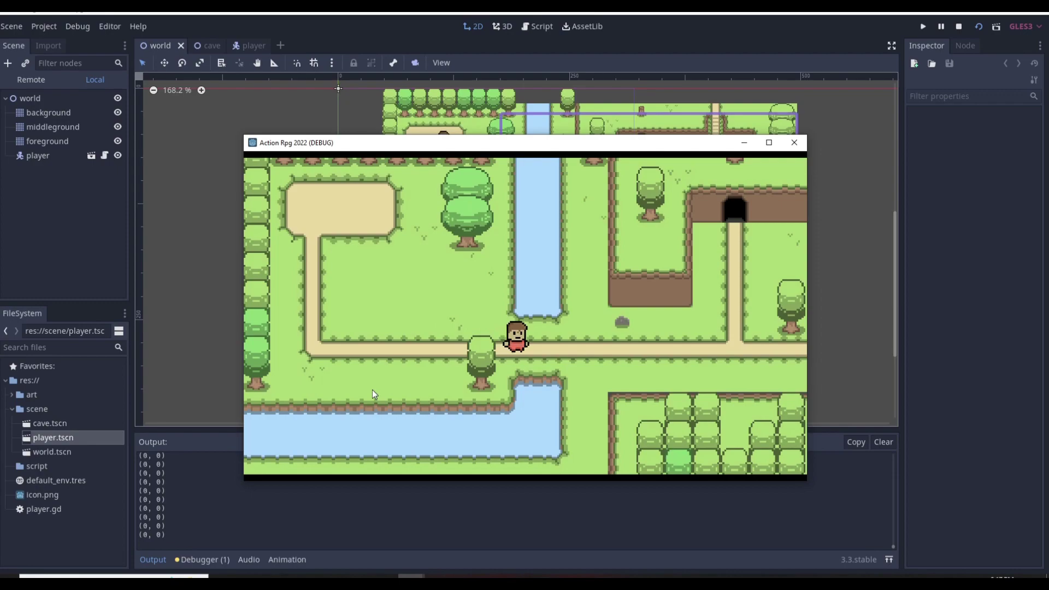
key("Up")
key("Right")
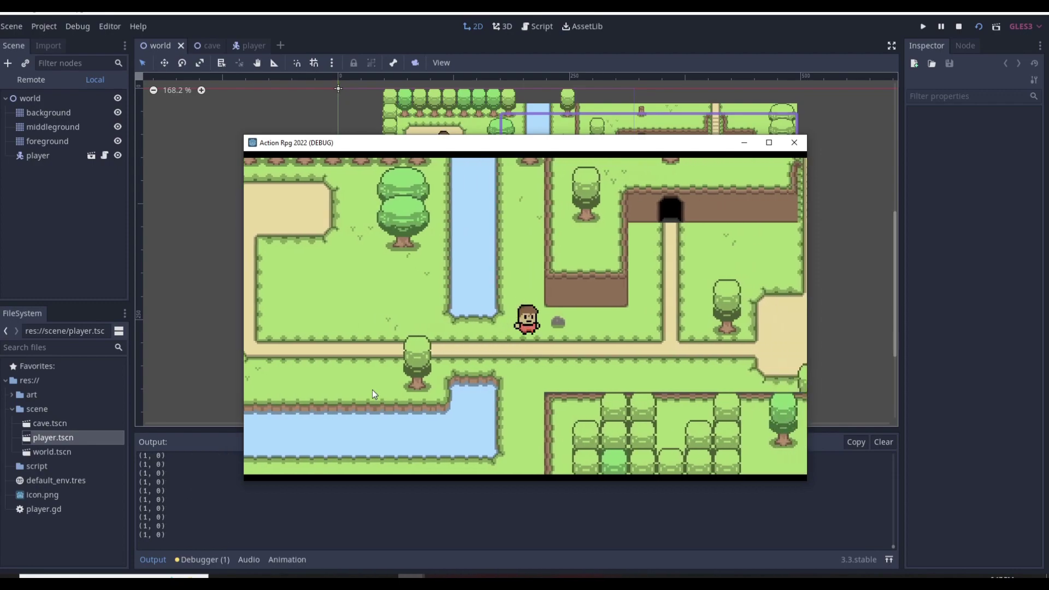
key("Down")
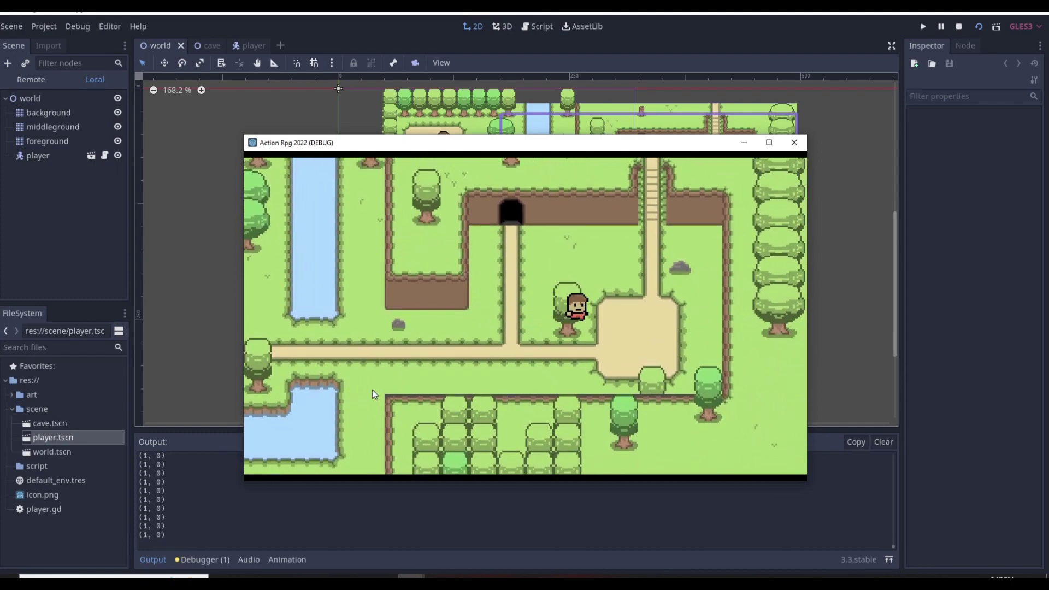
Walk the player around the tree beside the sandy clearing in the running game, checking the camera near the map's east edge.
key("Left")
key("Down")
key("Right")
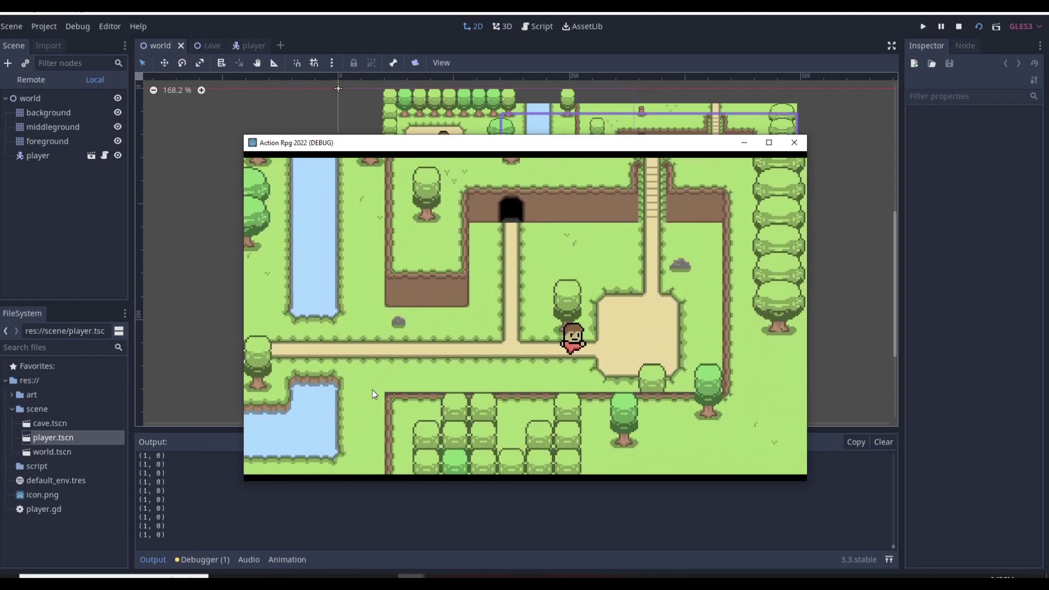
key("Up")
key("Right")
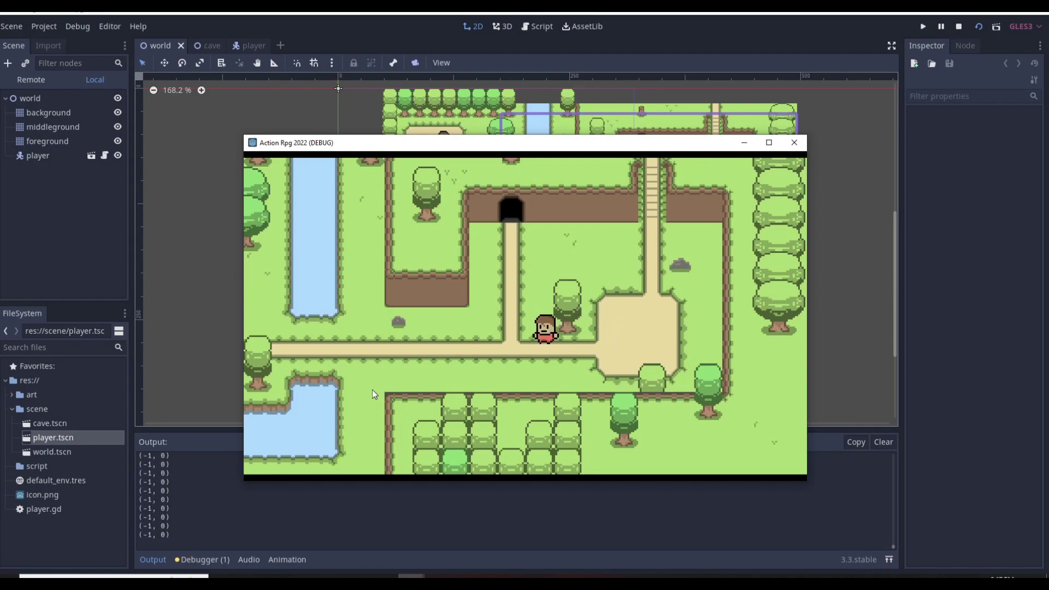
key("Left")
key("Down")
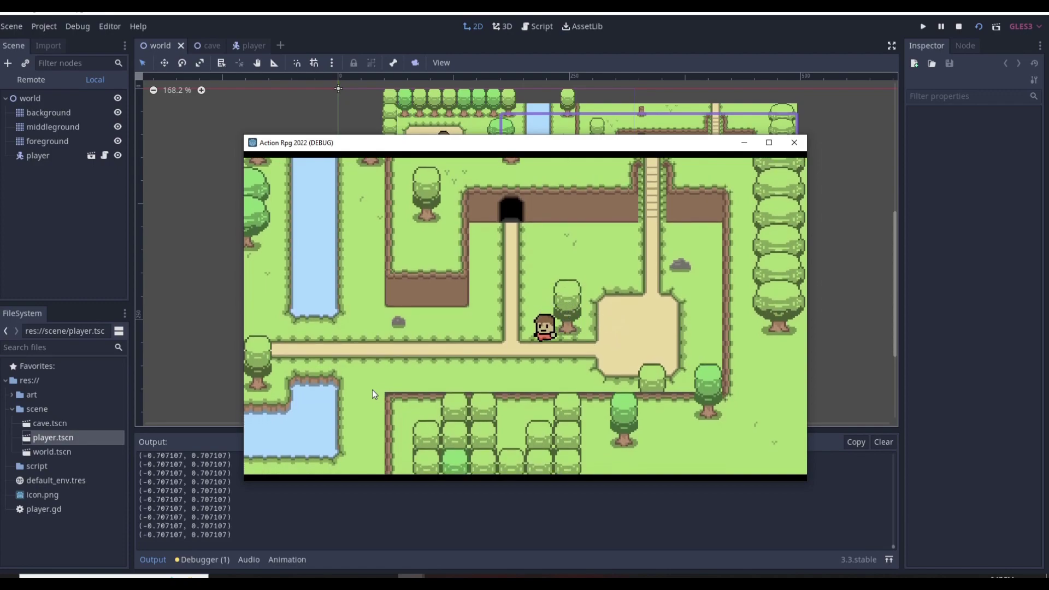
Walk the player west past the river and up into the western sandy patch, checking the camera at the map's west edge.
key("Up")
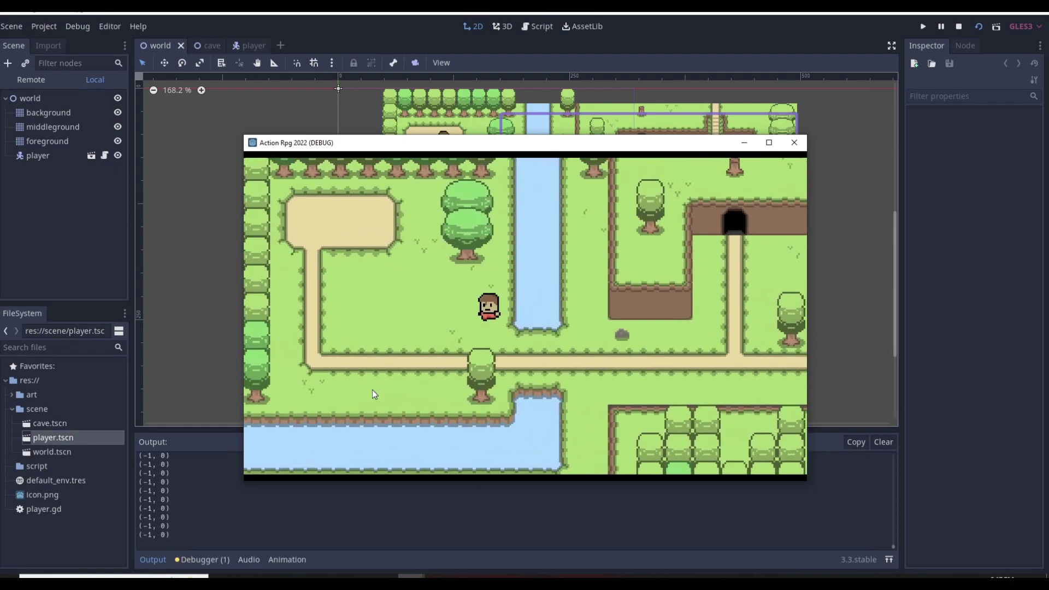
key("Up")
key("Up")
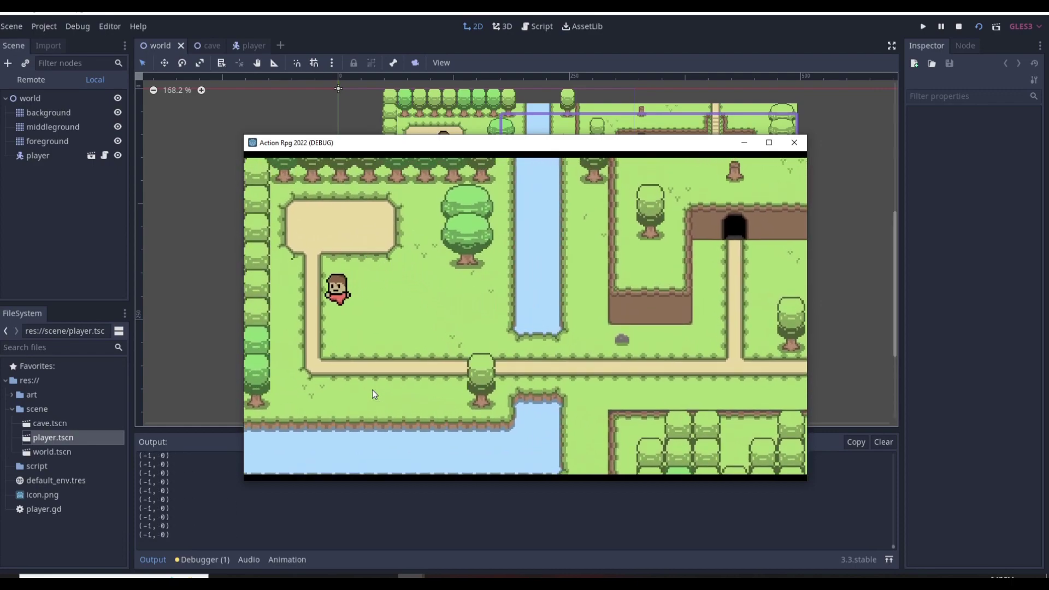
key("Up")
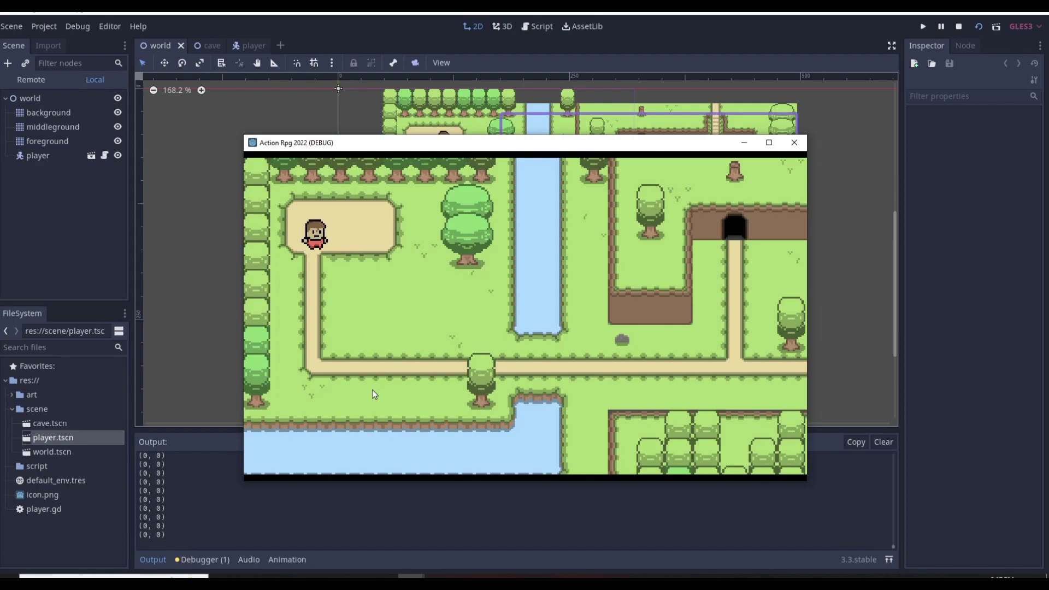
Walk the player back east along the path to the tree below the cave, checking how the camera follows.
key("Down+Right")
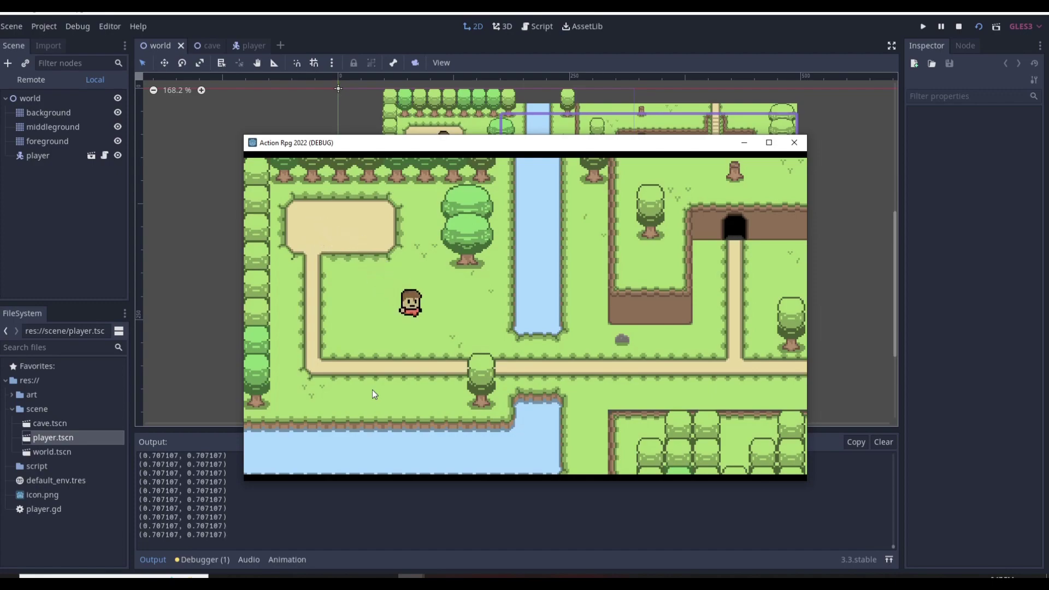
key("Right")
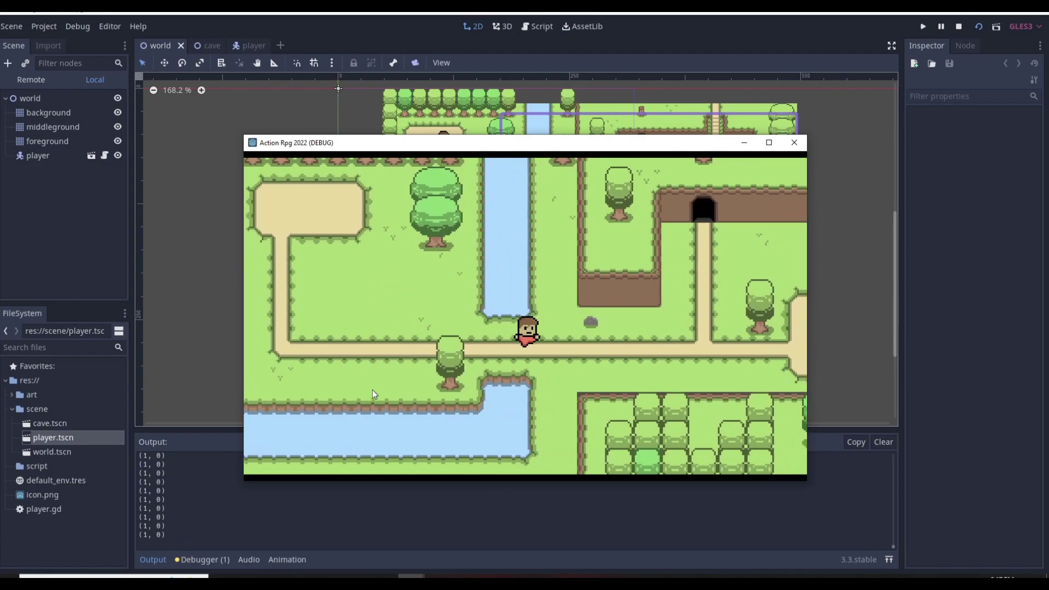
key("Right")
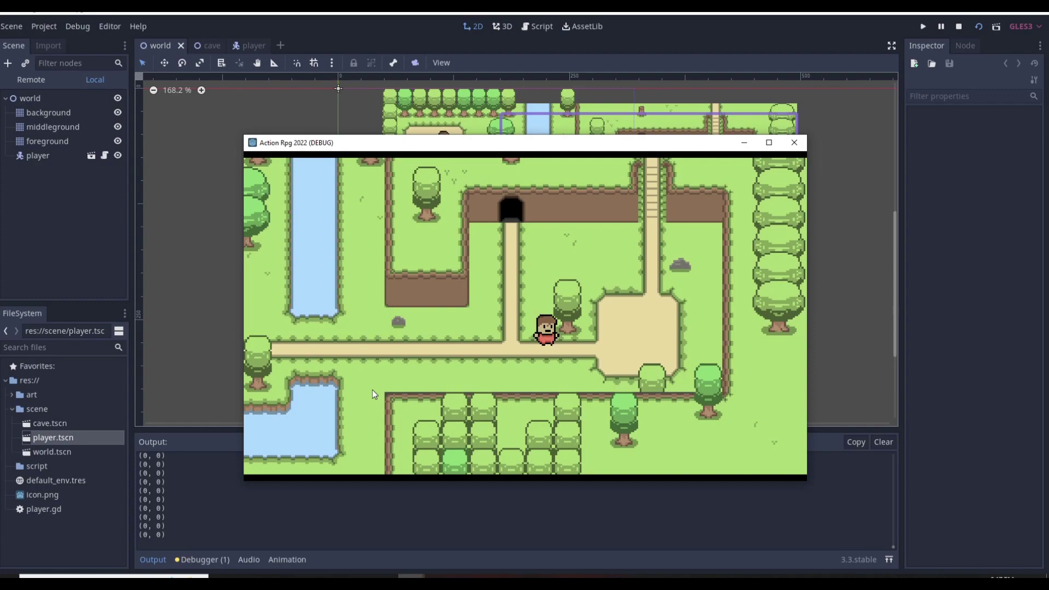
key("Left")
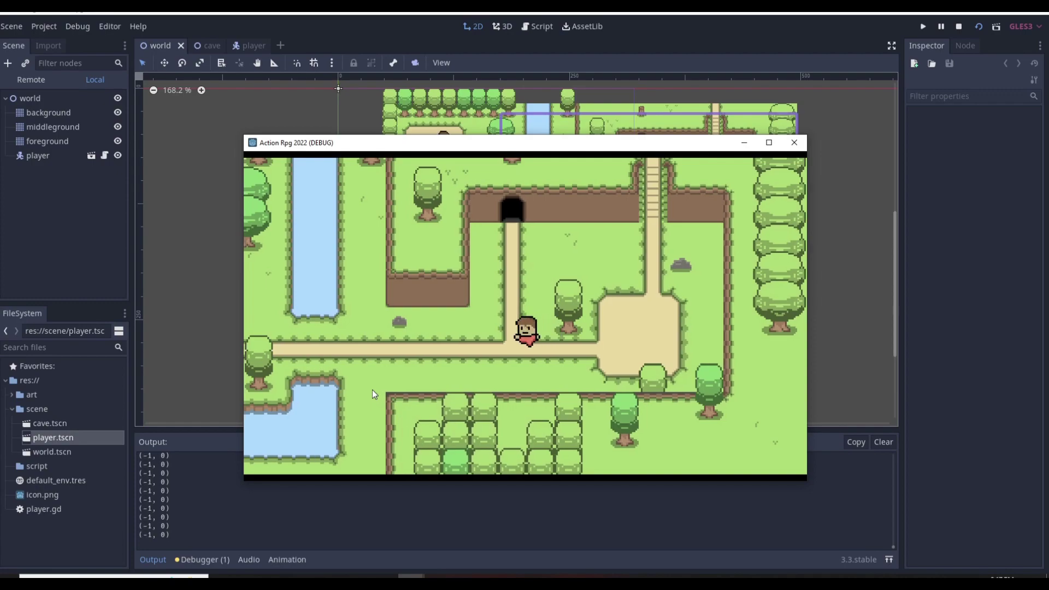